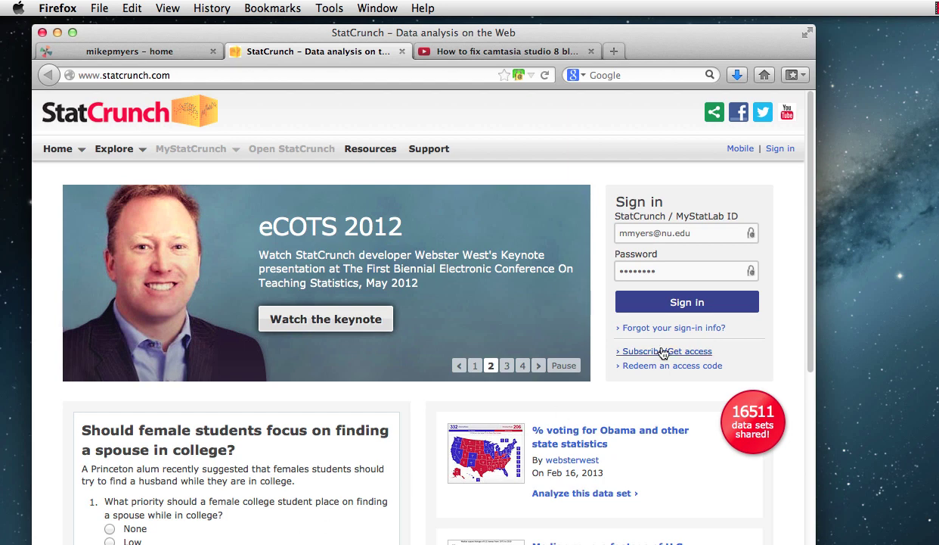
- Sign in, open the StatCrunch data application and allow its Java applet to run
{"action": "left_click", "coordinate": [695, 302]}
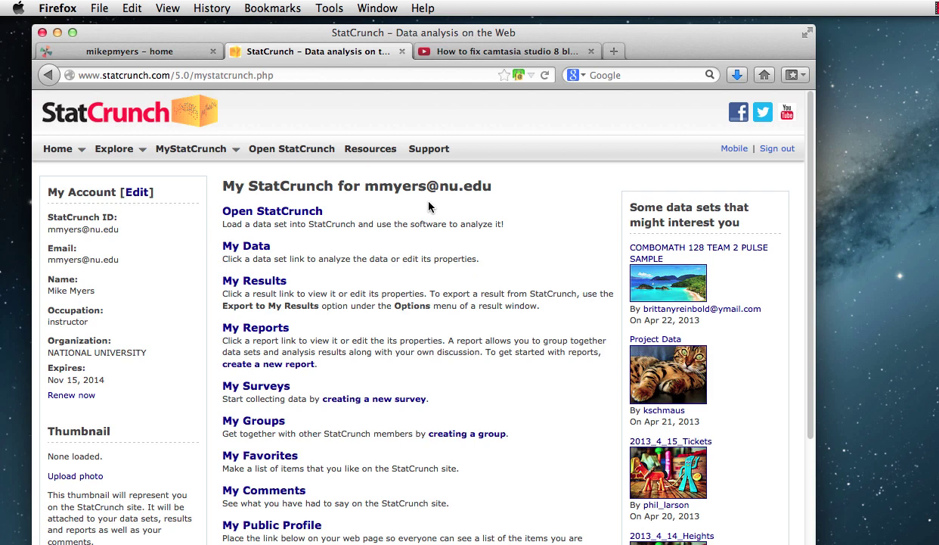
{"action": "left_click", "coordinate": [276, 215]}
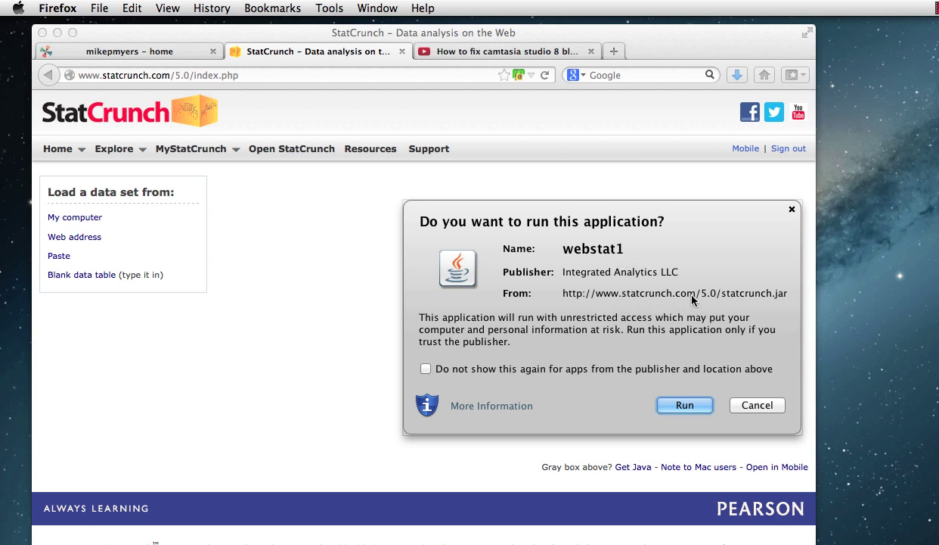
{"action": "left_click", "coordinate": [684, 406]}
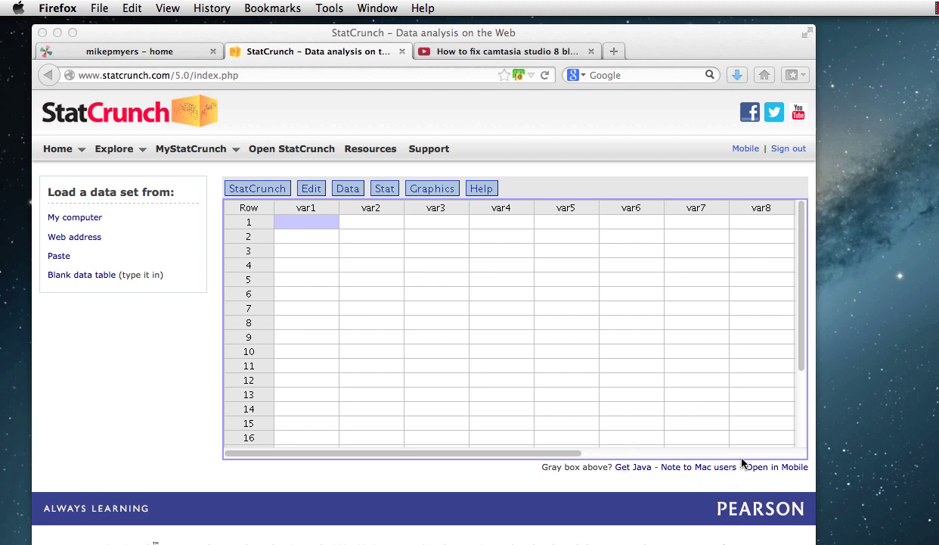
- Focus the loaded StatCrunch window showing the empty var1–var8 data table
{"action": "left_click", "coordinate": [632, 441]}
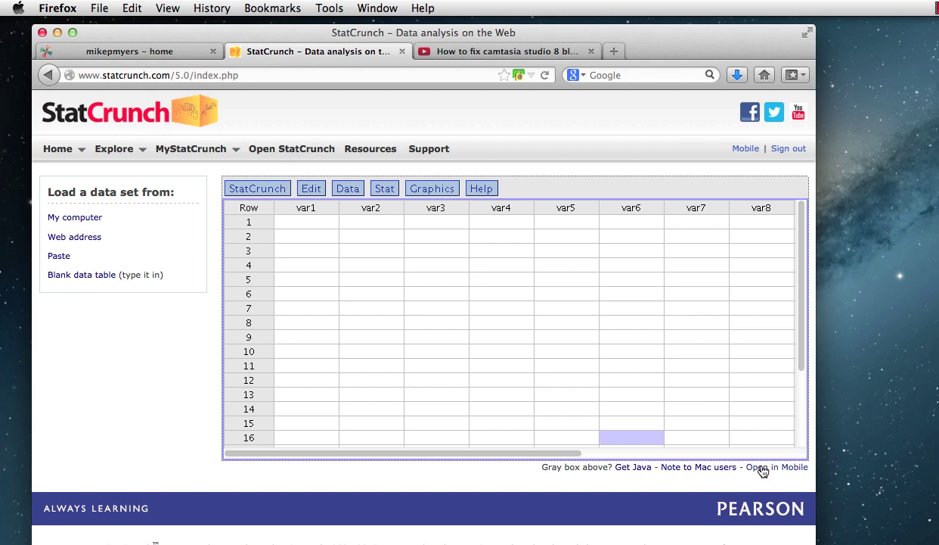
- Select the var3 column and open then dismiss the Data > Load data menu
{"action": "left_click", "coordinate": [440, 210]}
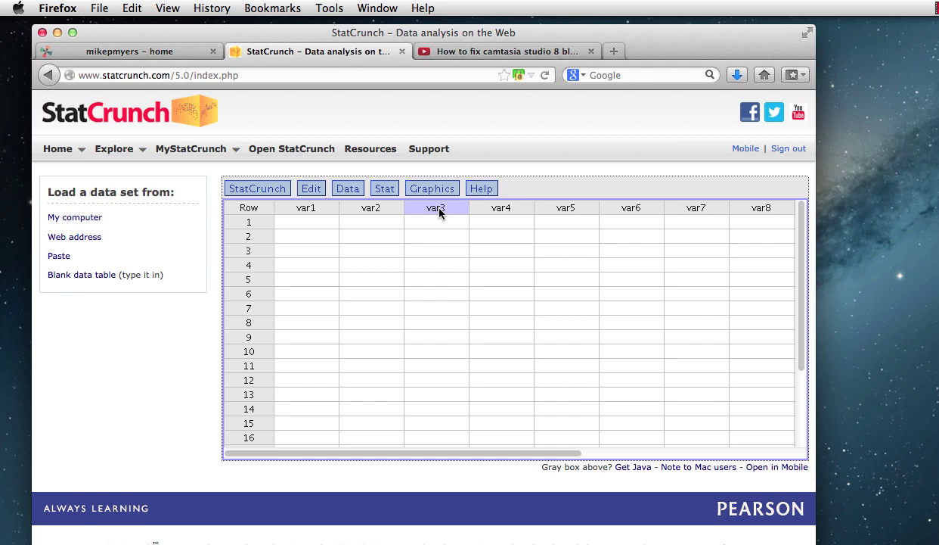
{"action": "left_click", "coordinate": [347, 190]}
{"action": "mouse_move", "coordinate": [390, 201]}
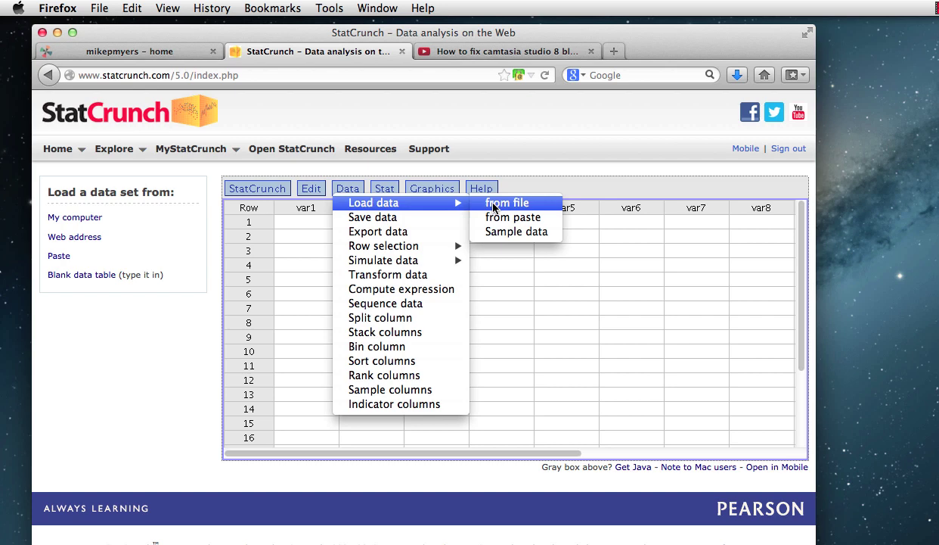
{"action": "left_click", "coordinate": [518, 254]}
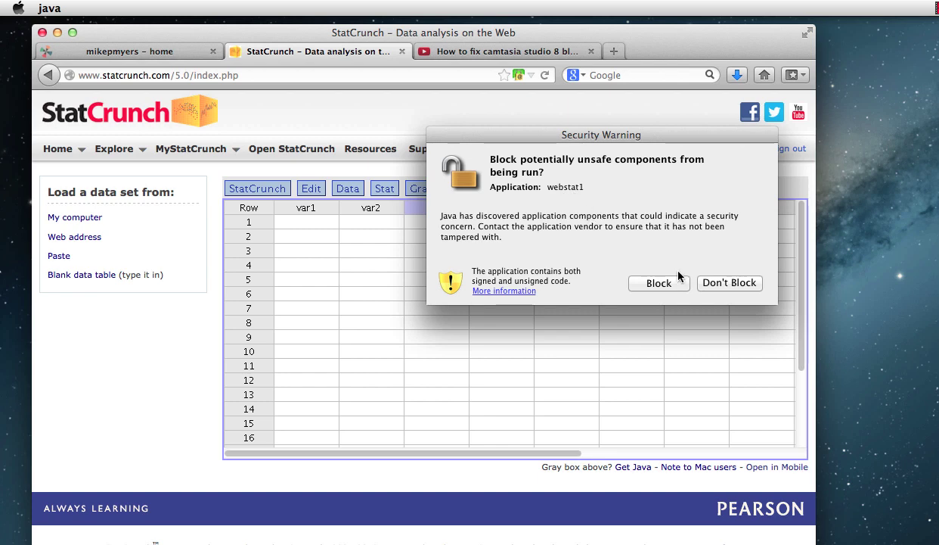
- Choose Don't Block for the Java components, open the Graphics menu, and switch to PowerPoint
{"action": "left_click", "coordinate": [713, 284]}
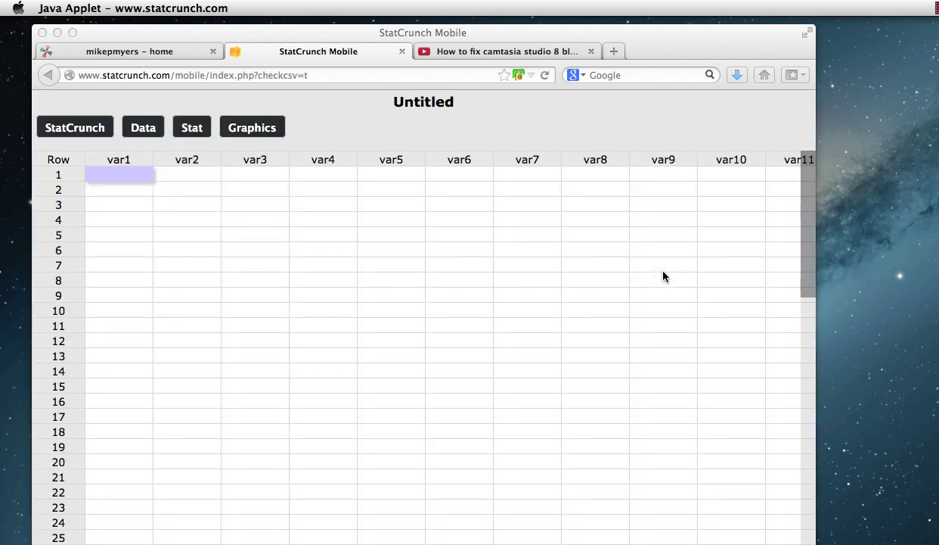
{"action": "left_click", "coordinate": [254, 130]}
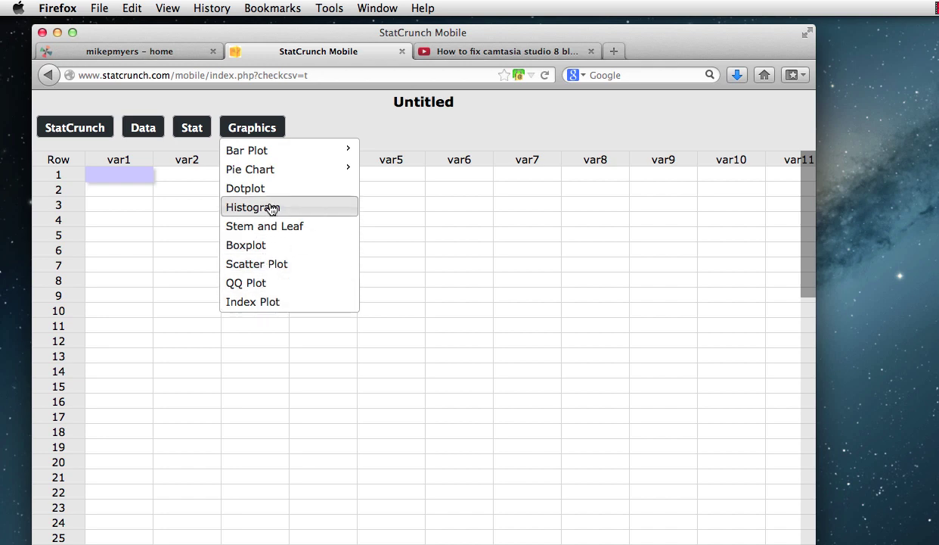
{"action": "mouse_move", "coordinate": [266, 155]}
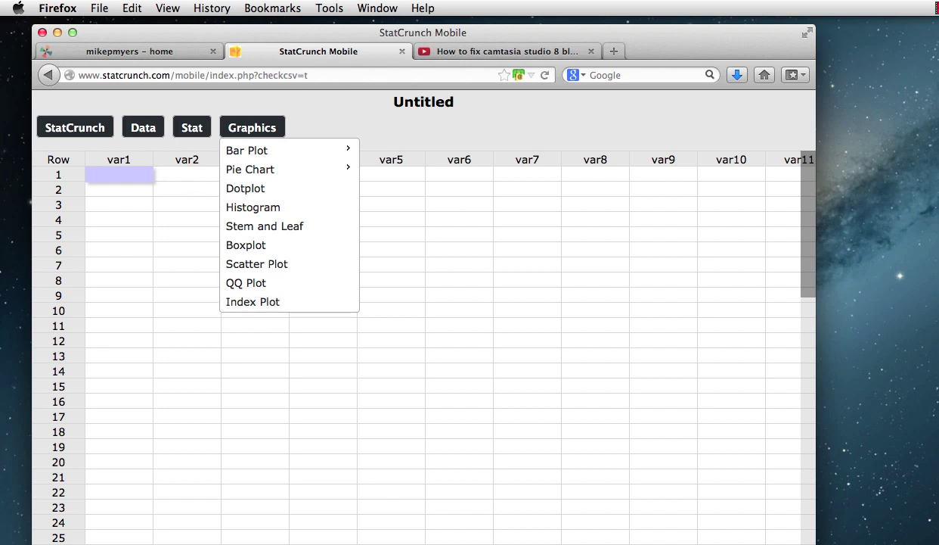
{"action": "key", "text": "super+Tab"}
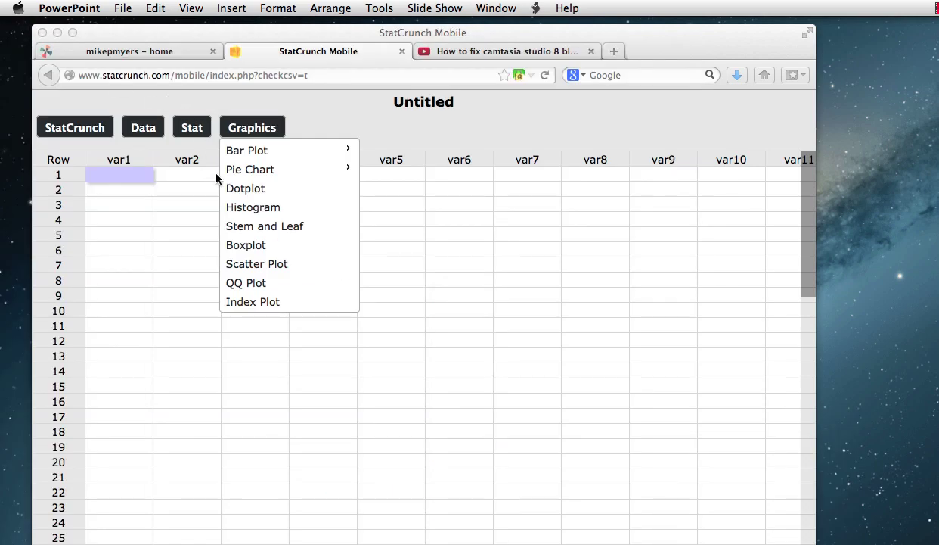
- Back in StatCrunch, close the Graphics list and rename var1 to Cold and var2 to Vit C
{"action": "left_click", "coordinate": [180, 213]}
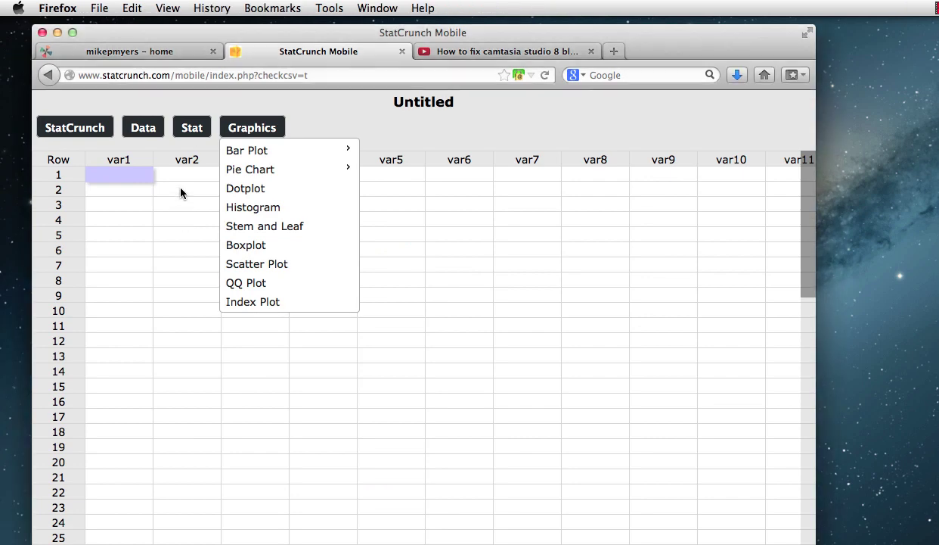
{"action": "left_click", "coordinate": [182, 185]}
{"action": "left_click", "coordinate": [133, 158]}
{"action": "key", "text": "BackSpace"}
{"action": "key", "text": "BackSpace"}
{"action": "key", "text": "BackSpace"}
{"action": "key", "text": "BackSpace"}
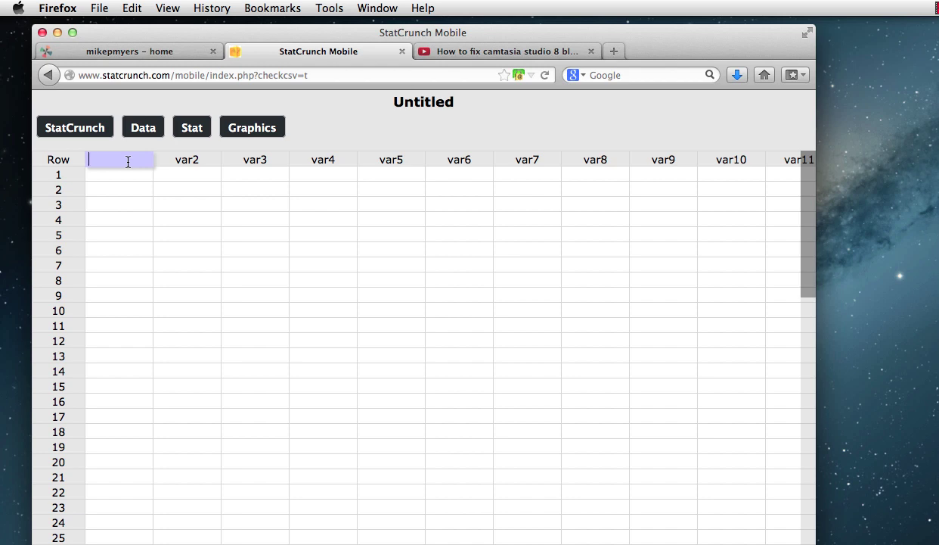
{"action": "type", "text": "Cold"}
{"action": "left_click", "coordinate": [200, 159]}
{"action": "key", "text": "BackSpace"}
{"action": "key", "text": "BackSpace"}
{"action": "key", "text": "BackSpace"}
{"action": "key", "text": "BackSpace"}
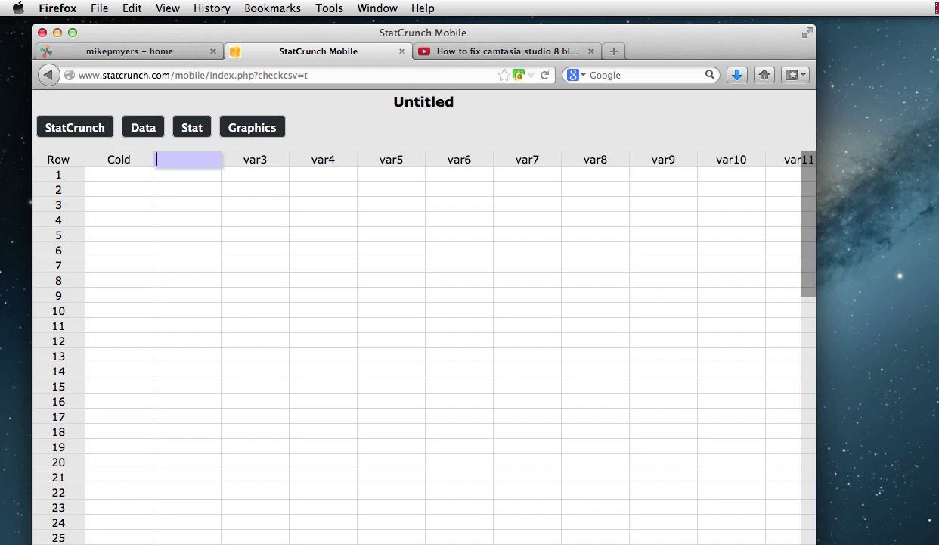
{"action": "type", "text": "Vit C"}
{"action": "left_click", "coordinate": [192, 172]}
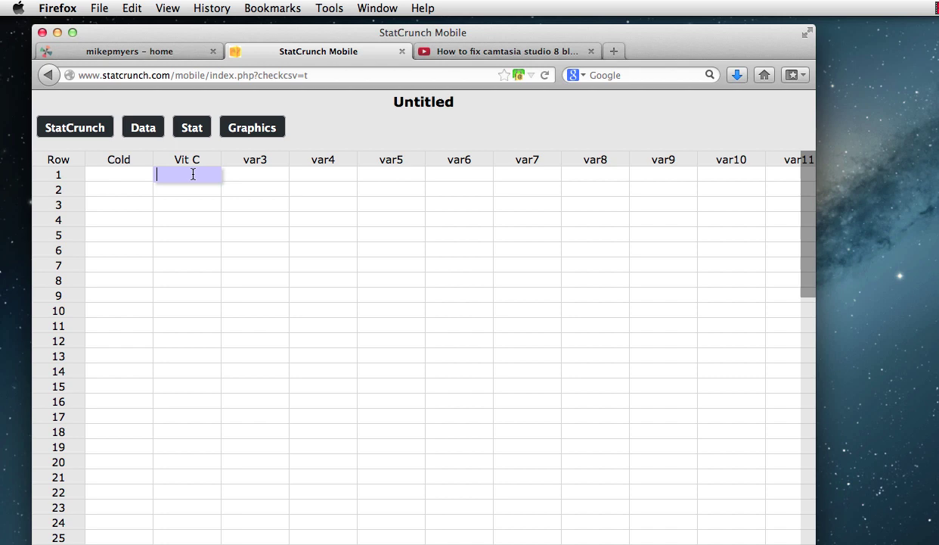
- Enter yes in Vit C row 1 and paste it into Vit C rows 2–6
{"action": "type", "text": "yes"}
{"action": "left_click", "coordinate": [194, 190]}
{"action": "left_click", "coordinate": [197, 177]}
{"action": "key", "text": "super+c"}
{"action": "left_click", "coordinate": [171, 190]}
{"action": "key", "text": "super+v"}
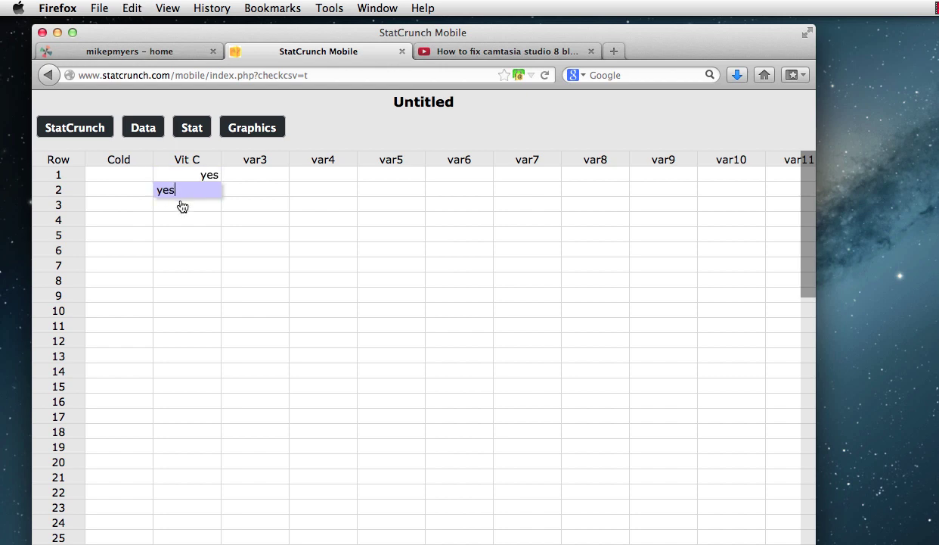
{"action": "left_click", "coordinate": [180, 202]}
{"action": "key", "text": "super+v"}
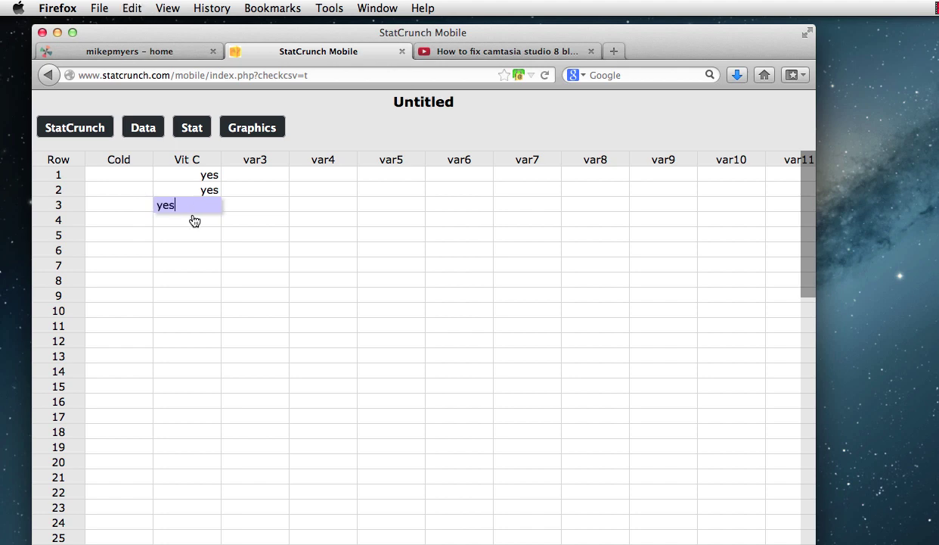
{"action": "left_click", "coordinate": [193, 220]}
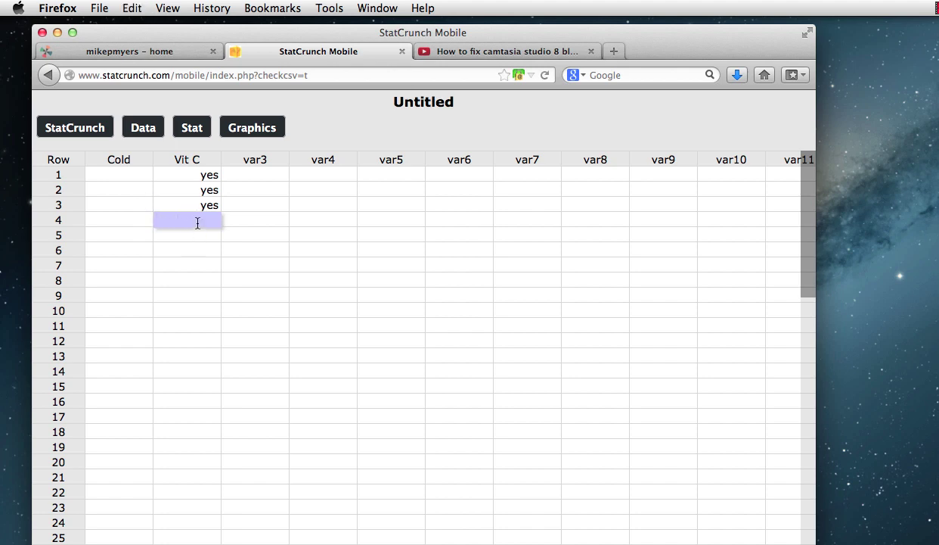
{"action": "key", "text": "super+v"}
{"action": "left_click", "coordinate": [199, 235]}
{"action": "key", "text": "super+v"}
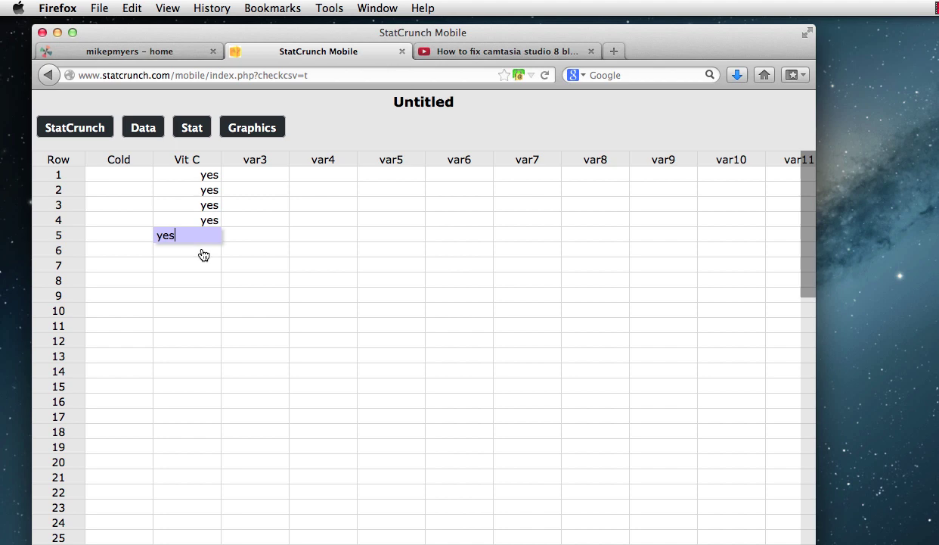
{"action": "left_click", "coordinate": [202, 250]}
{"action": "key", "text": "super+v"}
{"action": "left_click", "coordinate": [204, 264]}
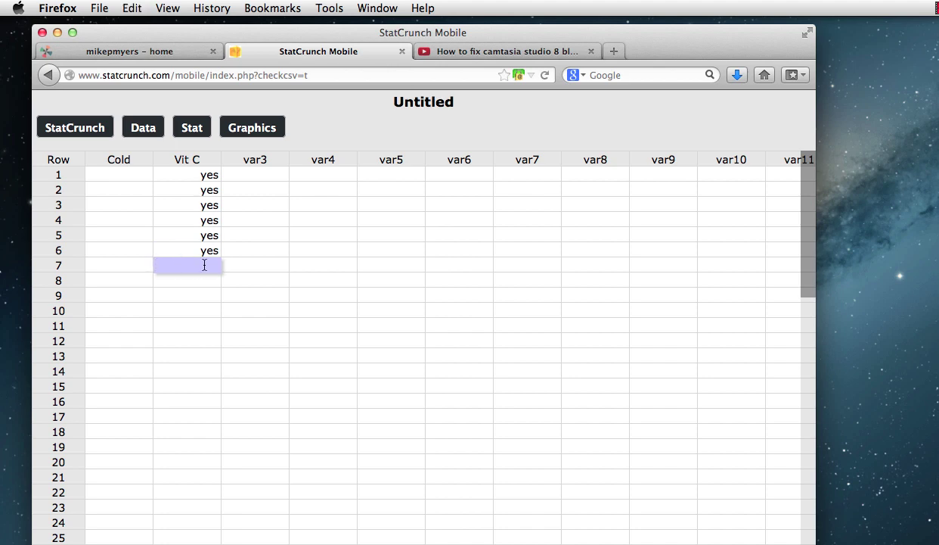
- Paste yes into Cold rows 1 and 7–10
{"action": "left_click", "coordinate": [135, 174]}
{"action": "key", "text": "super+v"}
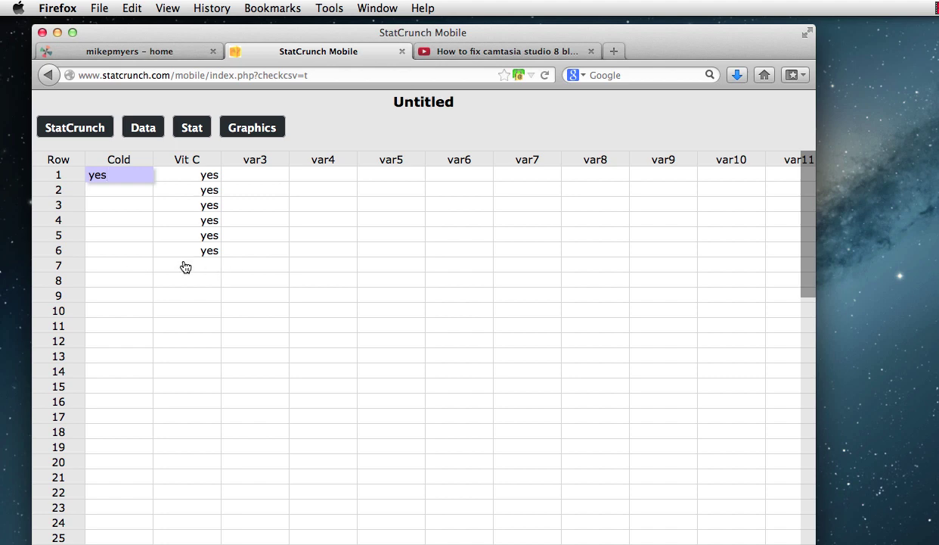
{"action": "left_click", "coordinate": [118, 263]}
{"action": "key", "text": "super+v"}
{"action": "left_click", "coordinate": [117, 280]}
{"action": "key", "text": "super+v"}
{"action": "left_click", "coordinate": [124, 296]}
{"action": "key", "text": "super+v"}
{"action": "left_click", "coordinate": [124, 310]}
{"action": "key", "text": "super+v"}
- Type no into Vit C rows 7 through 12
{"action": "left_click", "coordinate": [206, 264]}
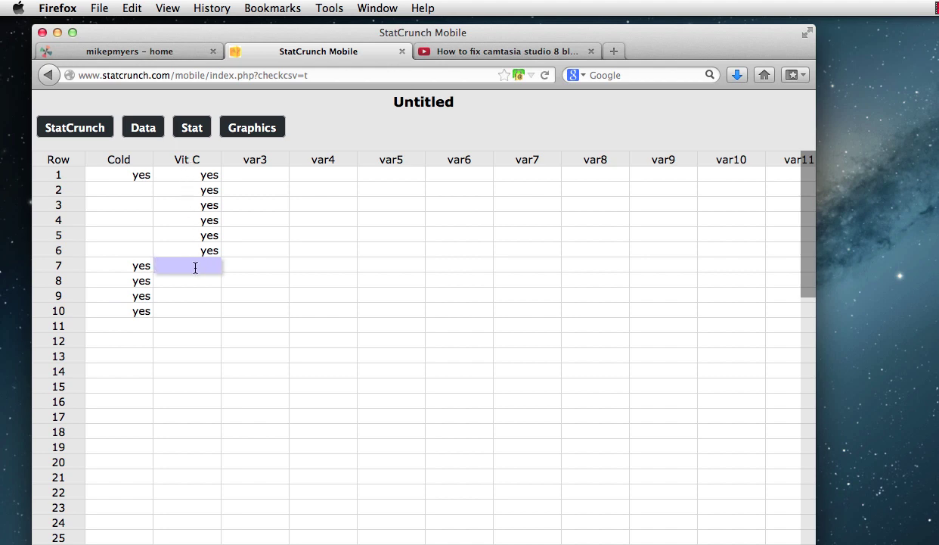
{"action": "type", "text": "no"}
{"action": "left_click", "coordinate": [191, 282]}
{"action": "type", "text": "no"}
{"action": "left_click", "coordinate": [202, 295]}
{"action": "type", "text": "no"}
{"action": "left_click", "coordinate": [205, 310]}
{"action": "type", "text": "no"}
{"action": "left_click", "coordinate": [208, 325]}
{"action": "type", "text": "no"}
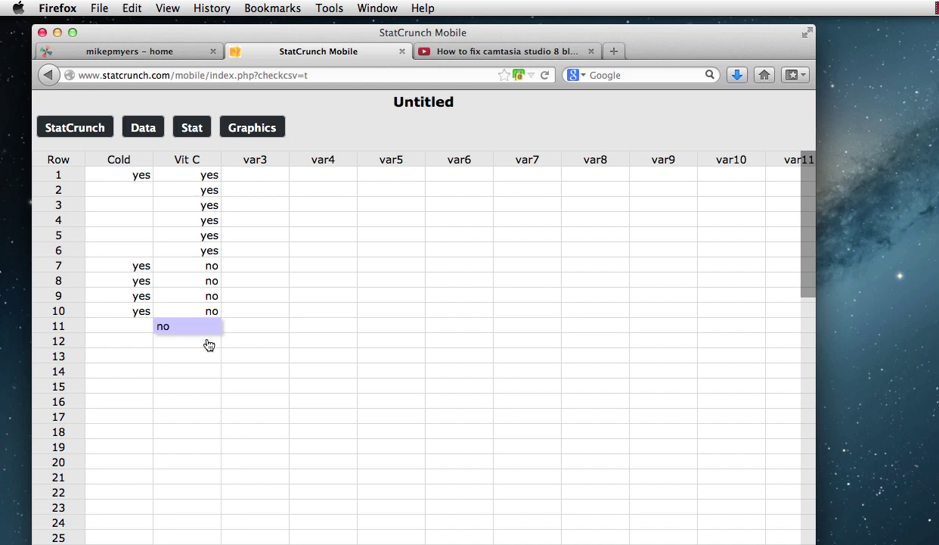
{"action": "left_click", "coordinate": [207, 340]}
{"action": "type", "text": "no"}
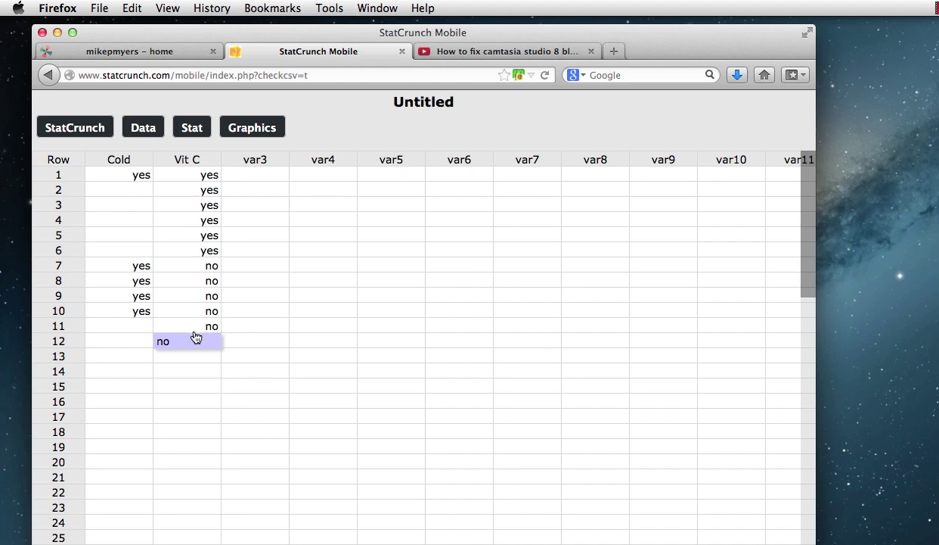
{"action": "left_click", "coordinate": [190, 327]}
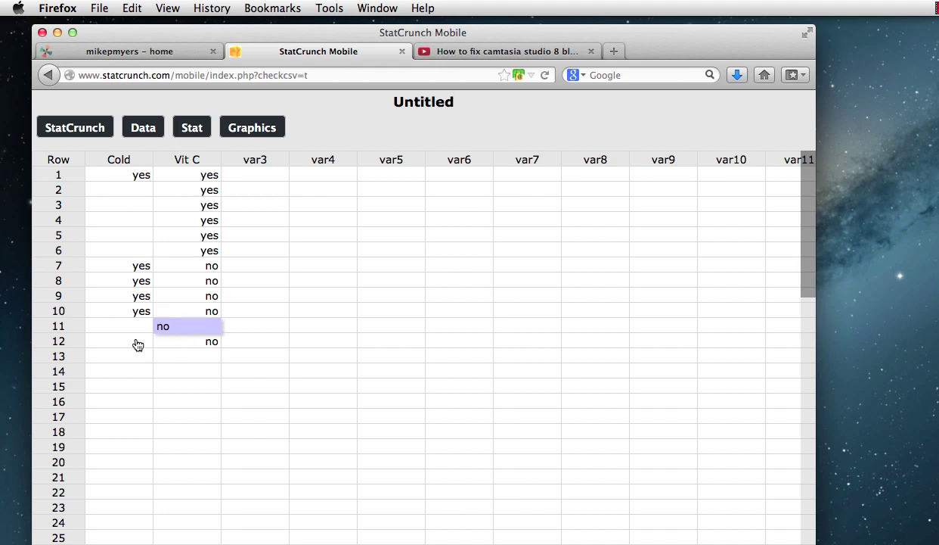
- Type no into Cold rows 2–6, 11 and 12, then finish editing
{"action": "left_click", "coordinate": [125, 189]}
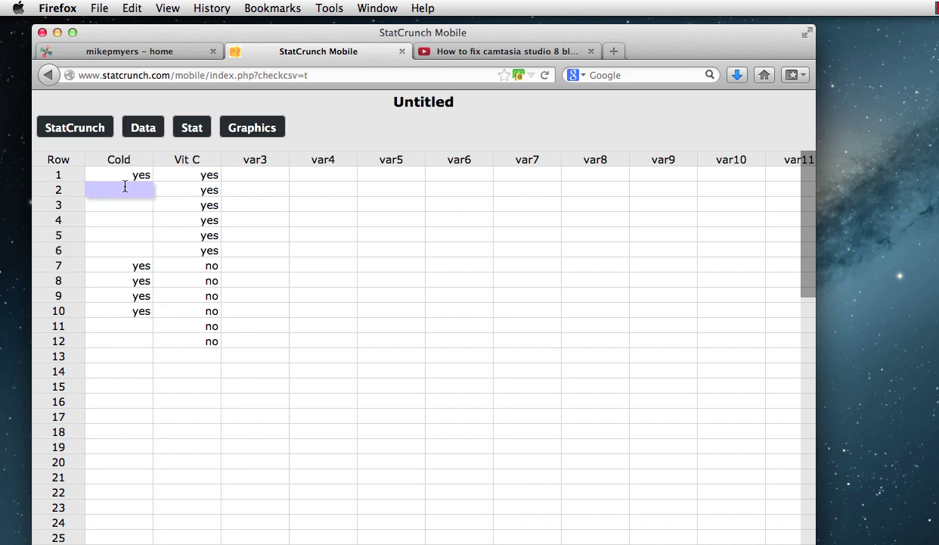
{"action": "type", "text": "no"}
{"action": "left_click", "coordinate": [127, 205]}
{"action": "type", "text": "no"}
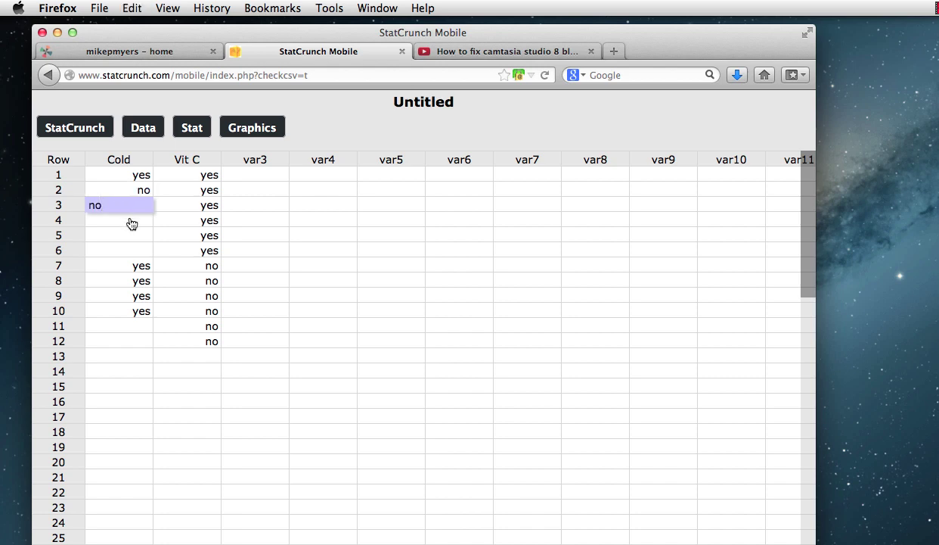
{"action": "left_click", "coordinate": [131, 223]}
{"action": "type", "text": "no"}
{"action": "left_click", "coordinate": [130, 235]}
{"action": "type", "text": "no"}
{"action": "left_click", "coordinate": [130, 245]}
{"action": "type", "text": "no"}
{"action": "left_click", "coordinate": [136, 325]}
{"action": "type", "text": "no"}
{"action": "left_click", "coordinate": [134, 341]}
{"action": "type", "text": "no"}
{"action": "left_click", "coordinate": [178, 361]}
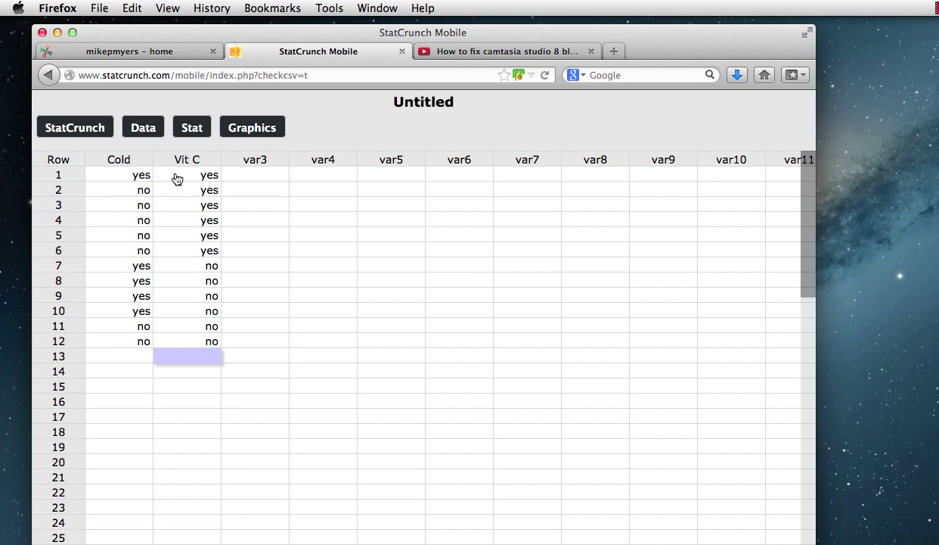
{"action": "left_click", "coordinate": [251, 175]}
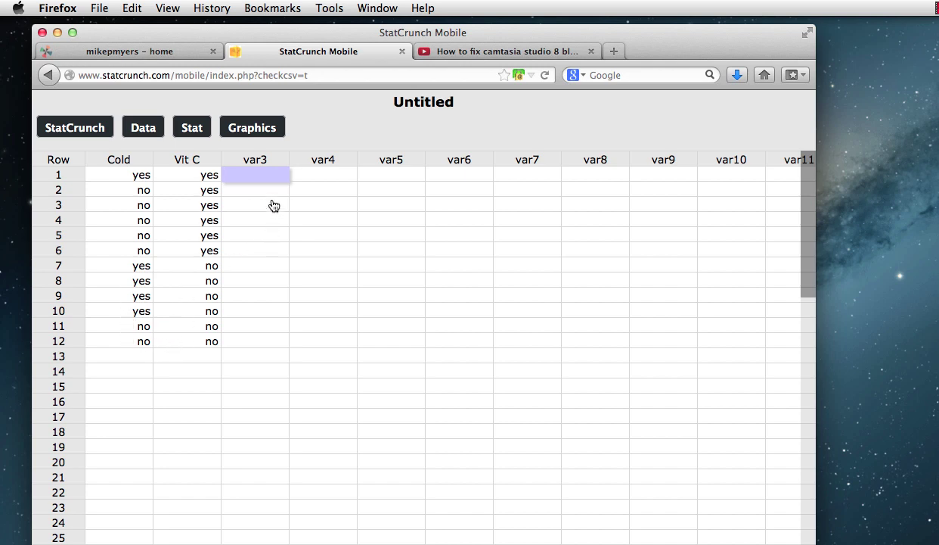
- Choose Stat > Tables > Contingency > With Data
{"action": "left_click", "coordinate": [305, 189]}
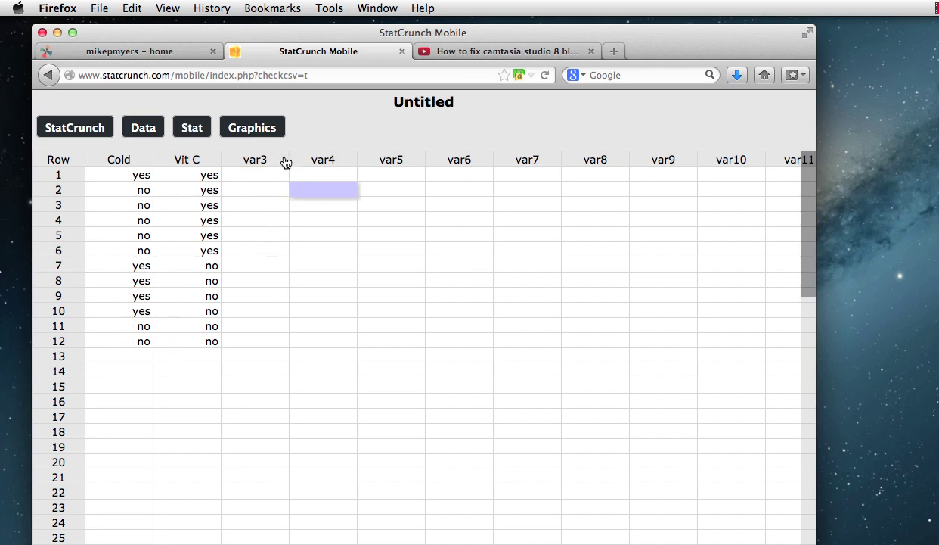
{"action": "left_click", "coordinate": [195, 129]}
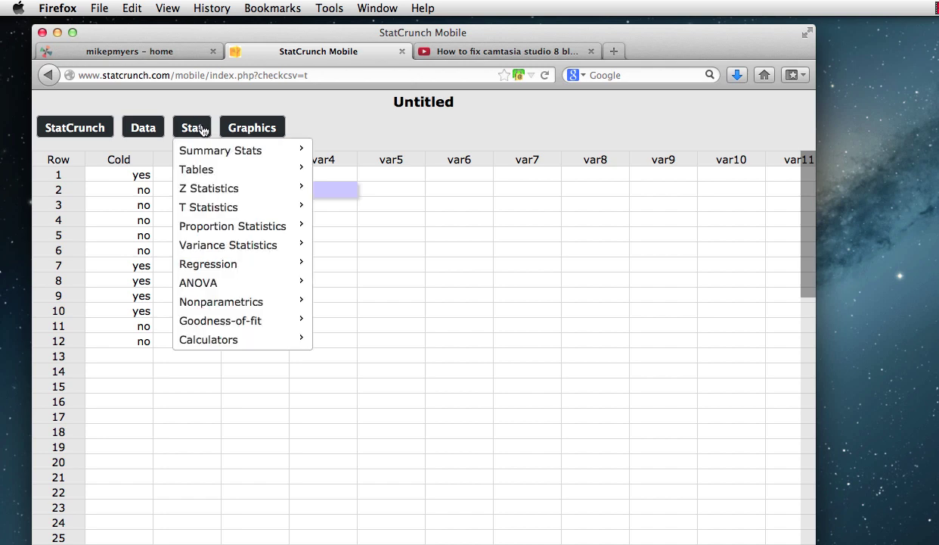
{"action": "mouse_move", "coordinate": [201, 172]}
{"action": "mouse_move", "coordinate": [350, 193]}
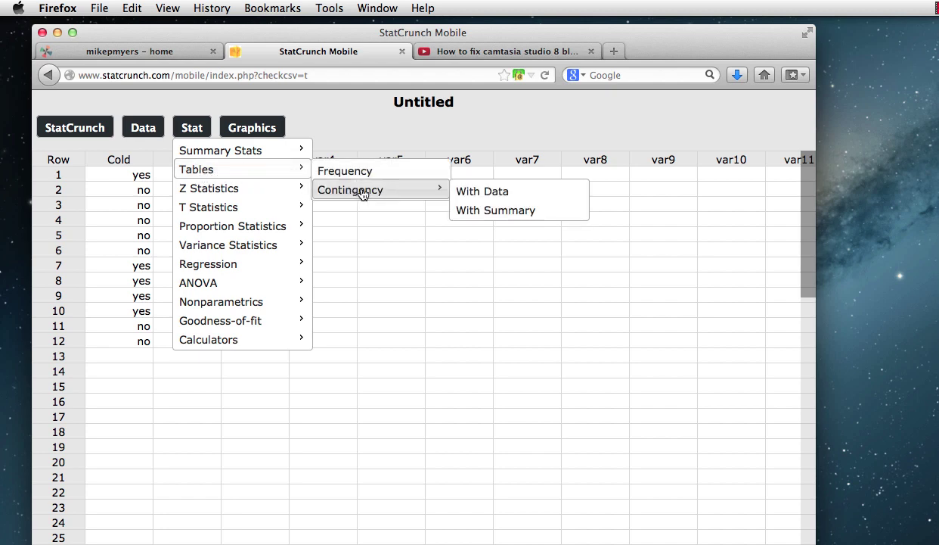
{"action": "left_click", "coordinate": [533, 195]}
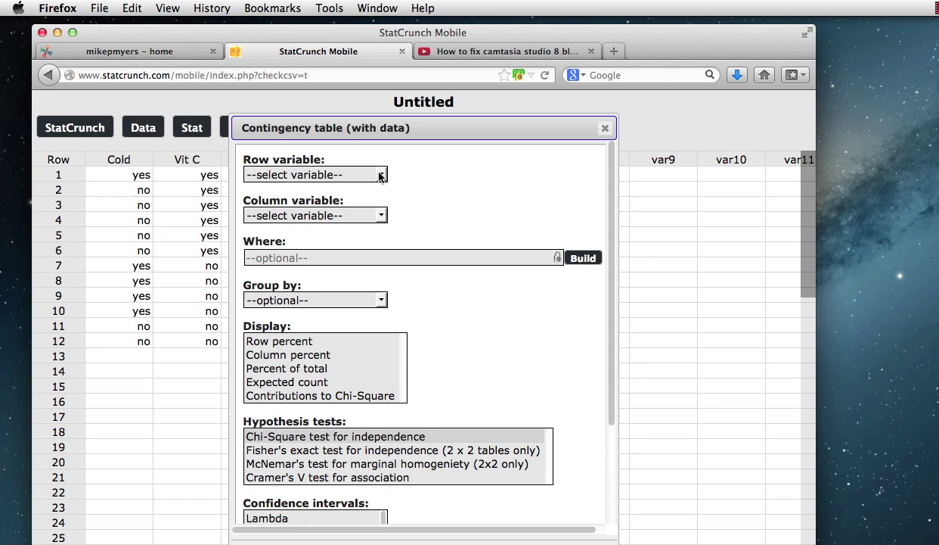
- Set the row variable to Cold and the column variable to Vit C
{"action": "left_click", "coordinate": [381, 175]}
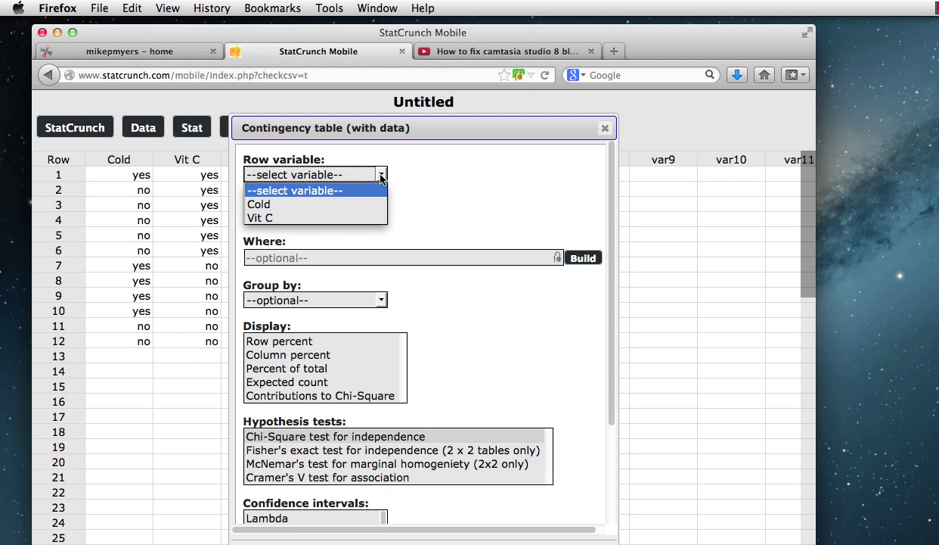
{"action": "left_click", "coordinate": [363, 205]}
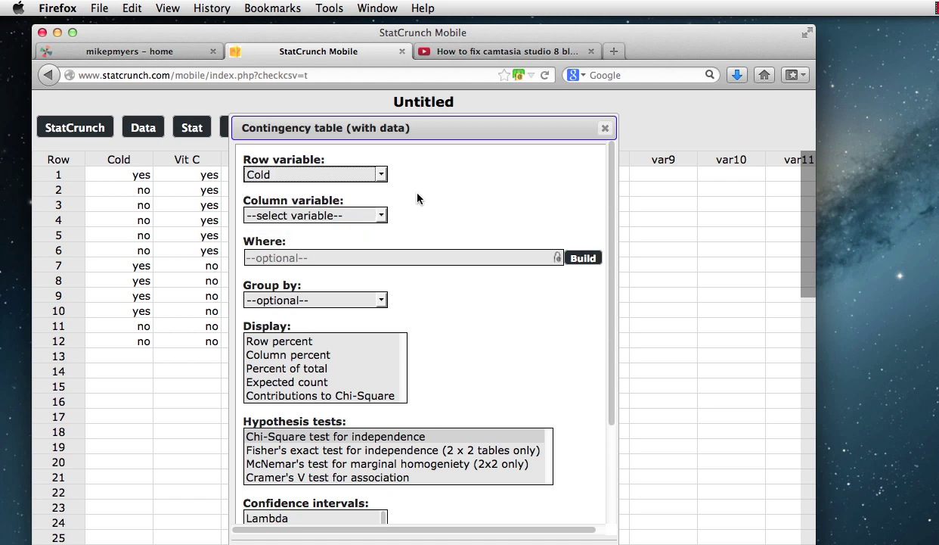
{"action": "left_click", "coordinate": [382, 216]}
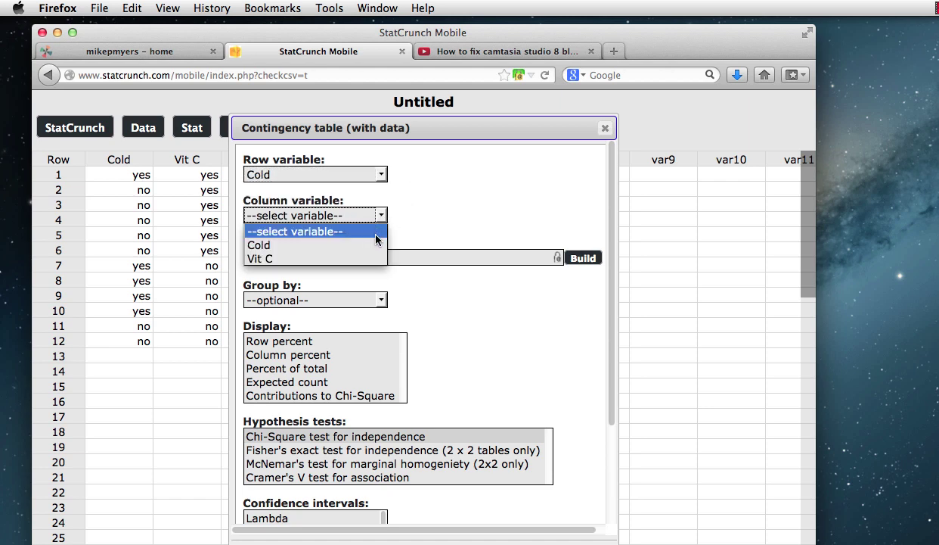
{"action": "left_click", "coordinate": [376, 259]}
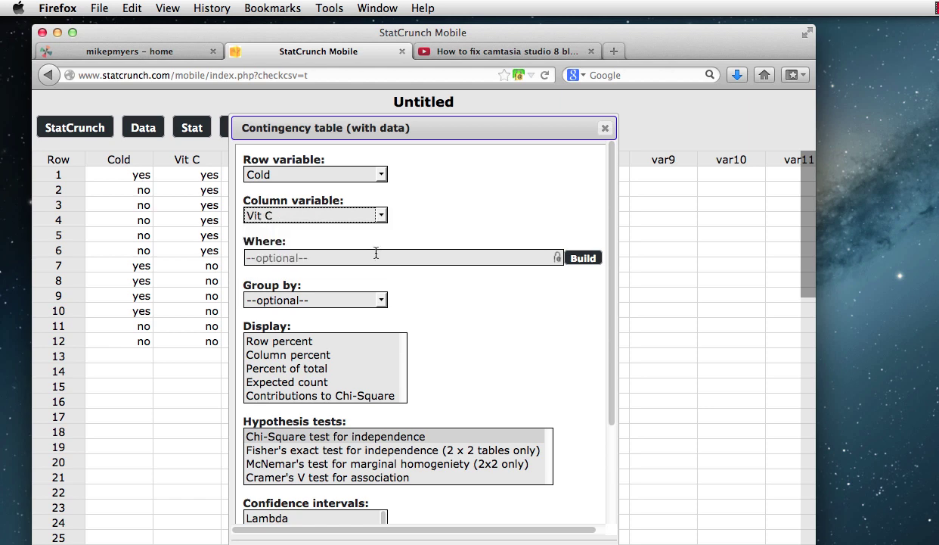
- Display Row percent, Column percent and Percent of total in the table
{"action": "left_click", "coordinate": [287, 342]}
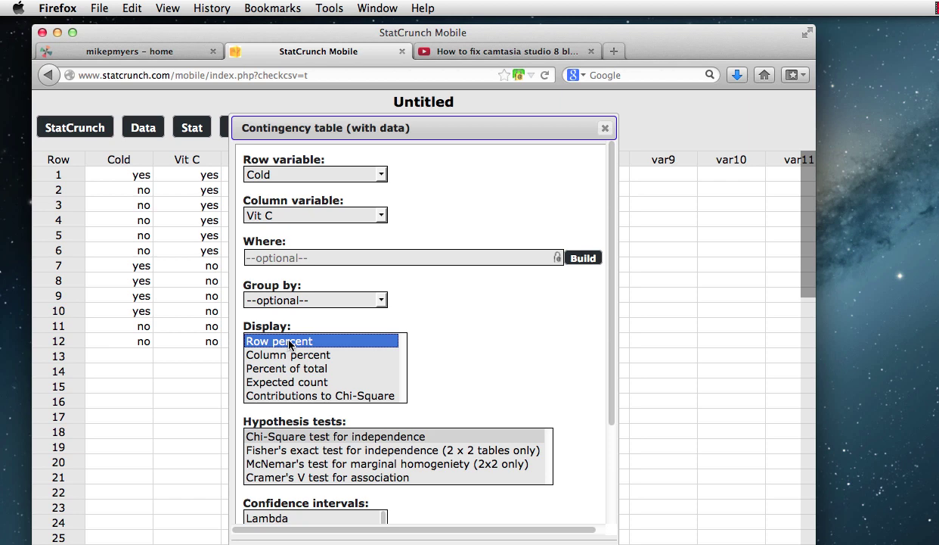
{"action": "left_click_drag", "start_coordinate": [288, 345], "coordinate": [291, 370]}
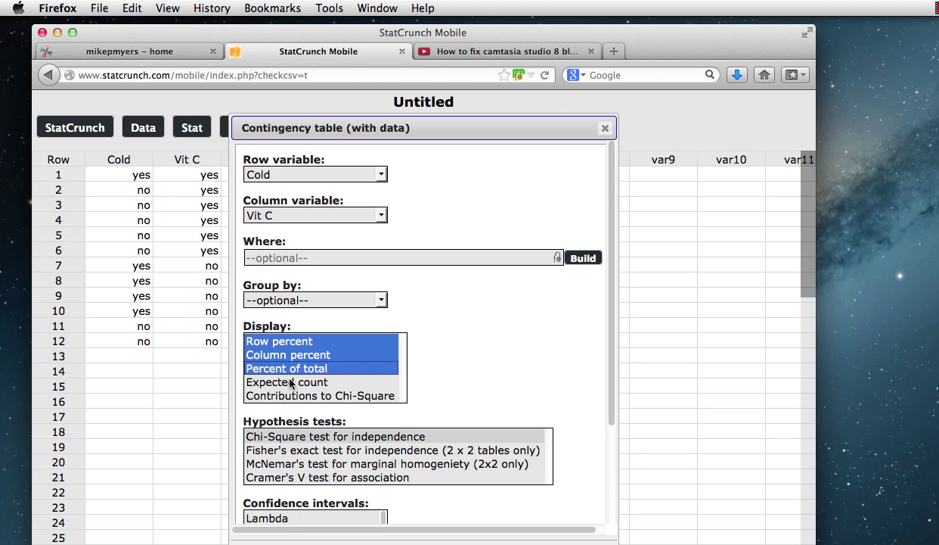
{"action": "left_click", "coordinate": [290, 383], "text": "shift"}
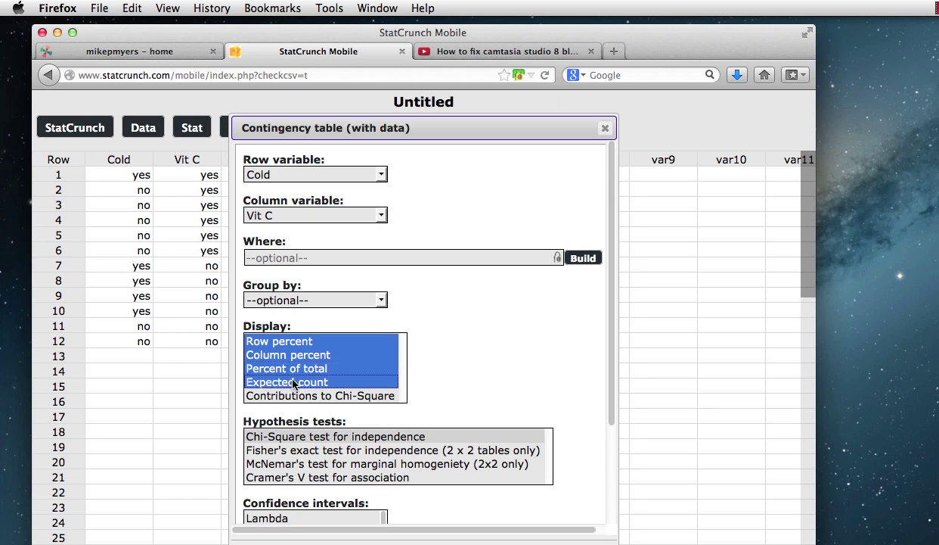
{"action": "left_click", "coordinate": [292, 382]}
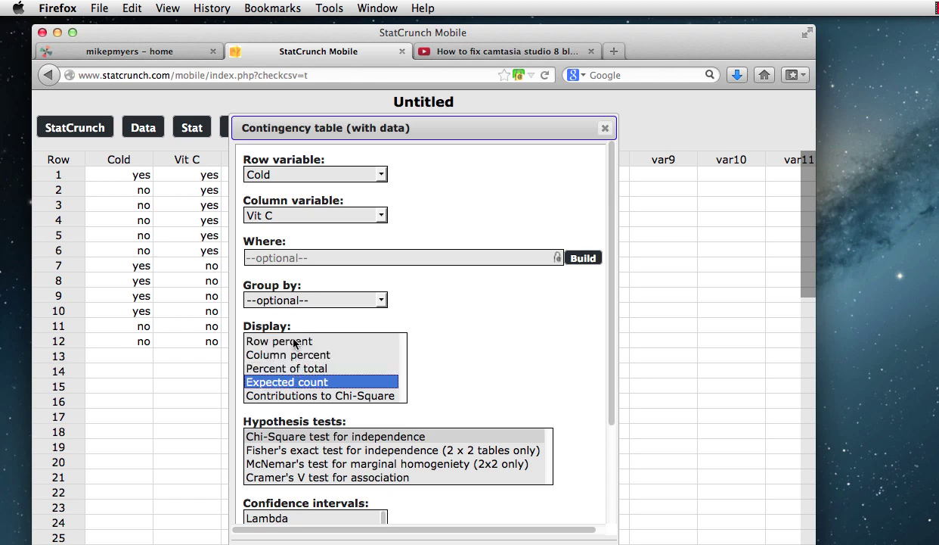
{"action": "left_click", "coordinate": [294, 341]}
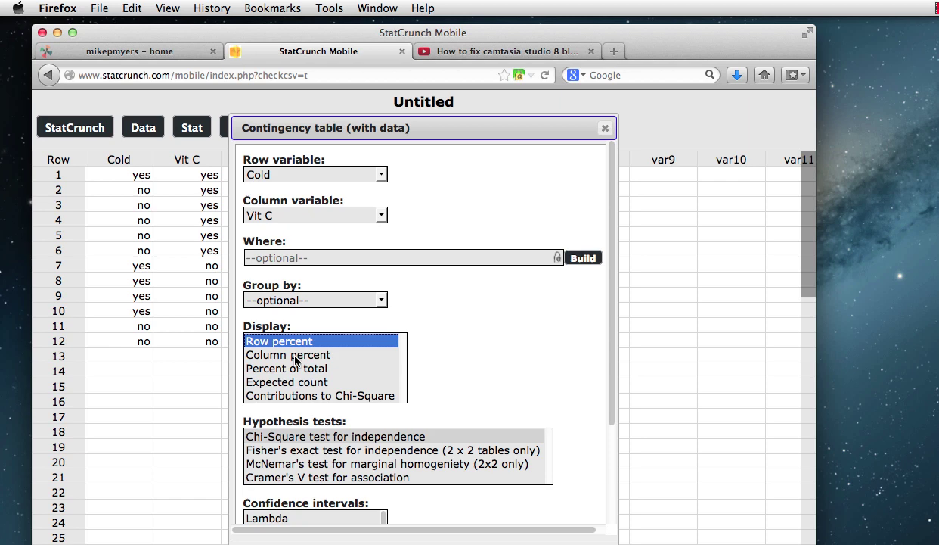
{"action": "left_click", "coordinate": [294, 356], "text": "shift"}
{"action": "left_click", "coordinate": [297, 369], "text": "shift"}
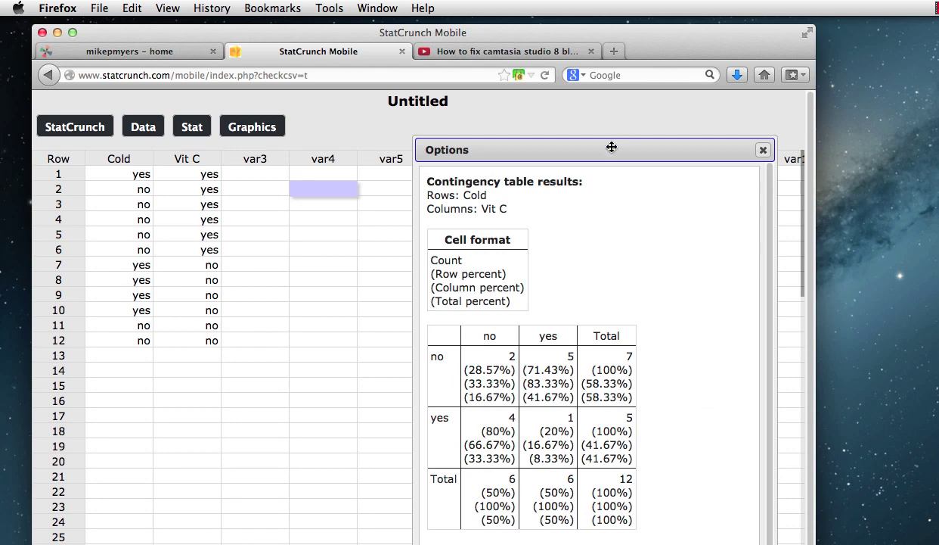
- Copy the Cold by Vit C results table and switch to the Mac OS.docx Word document
{"action": "left_click_drag", "start_coordinate": [607, 150], "coordinate": [534, 80]}
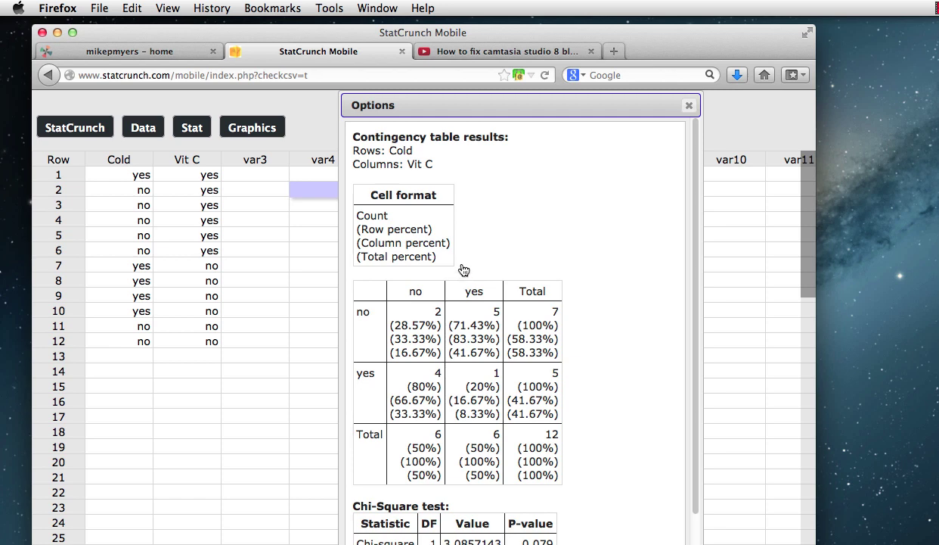
{"action": "left_click_drag", "start_coordinate": [463, 272], "coordinate": [550, 465]}
{"action": "right_click", "coordinate": [550, 464]}
{"action": "left_click", "coordinate": [558, 467]}
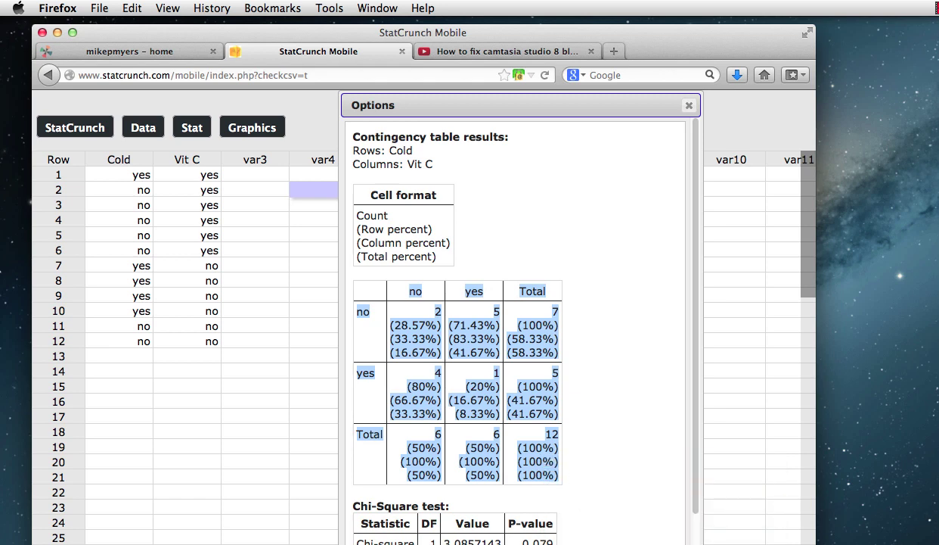
{"action": "key", "text": "super+Tab"}
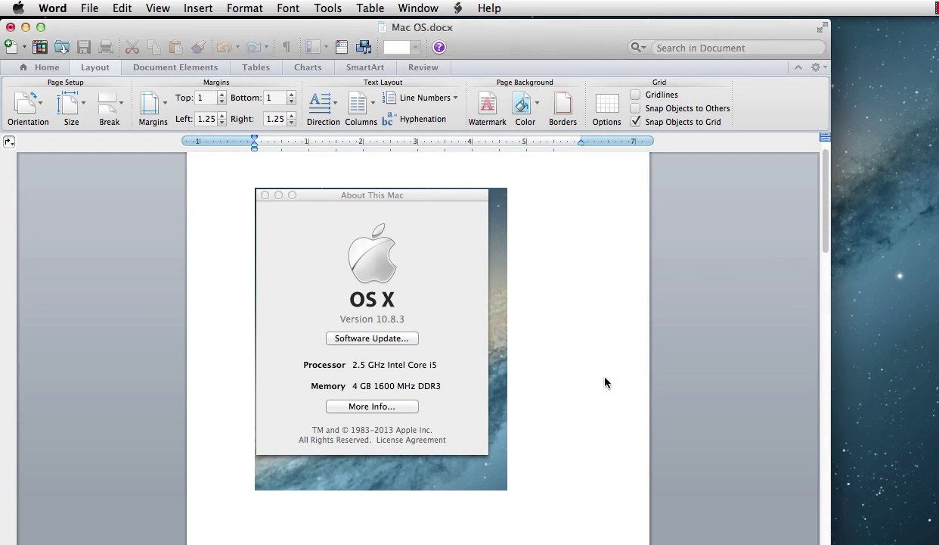
{"action": "scroll", "coordinate": [595, 382], "scroll_direction": "down", "scroll_amount": 10}
{"action": "scroll", "coordinate": [311, 287], "scroll_direction": "down", "scroll_amount": 5}
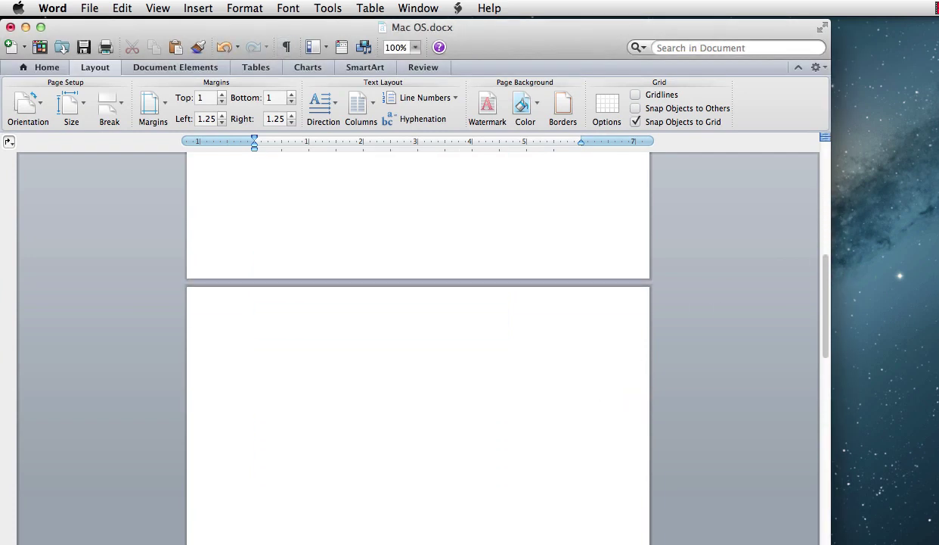
{"action": "left_click", "coordinate": [314, 275]}
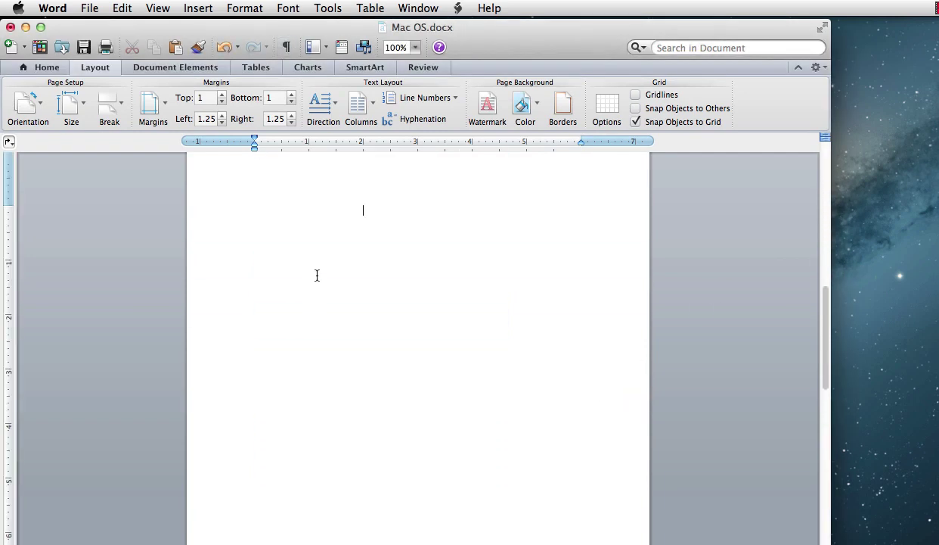
{"action": "key", "text": "super+v"}
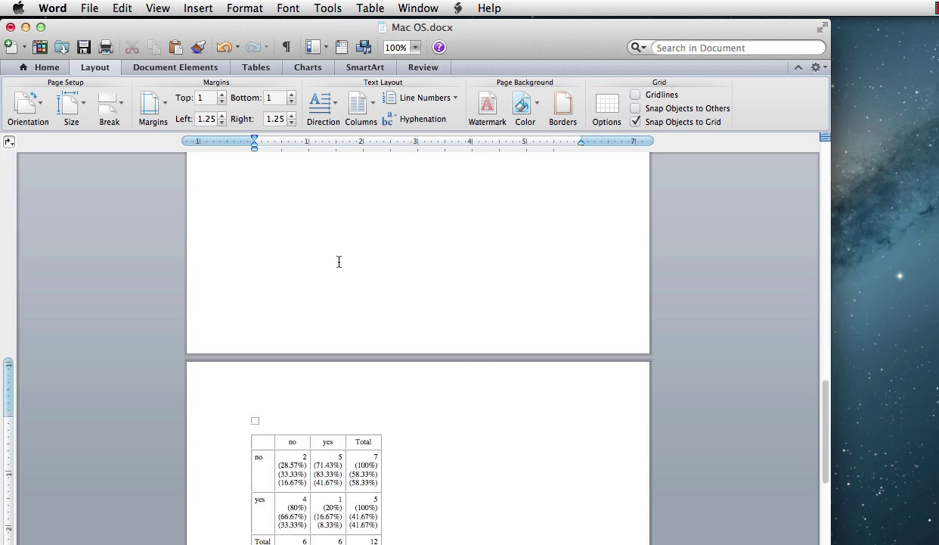
{"action": "scroll", "coordinate": [450, 398], "scroll_direction": "down", "scroll_amount": 3}
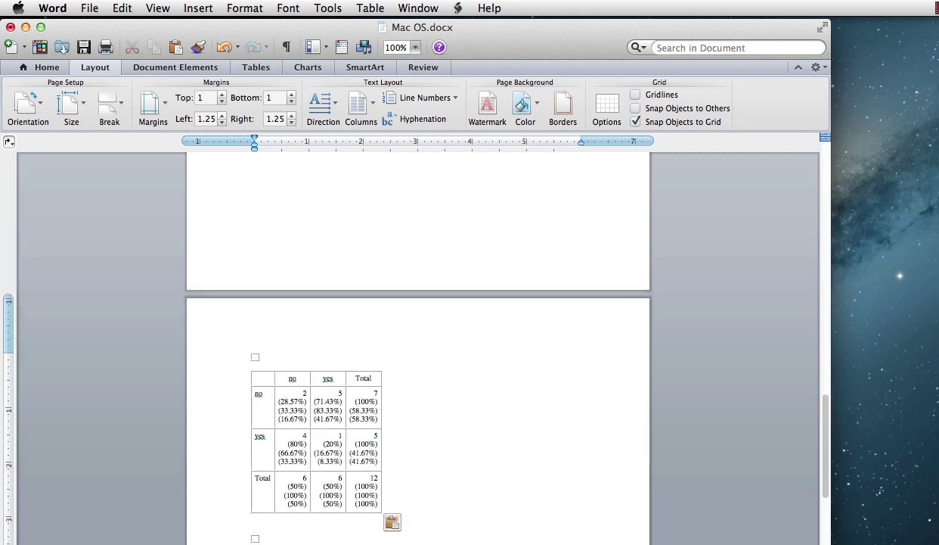
{"action": "scroll", "coordinate": [416, 340], "scroll_direction": "down", "scroll_amount": 6}
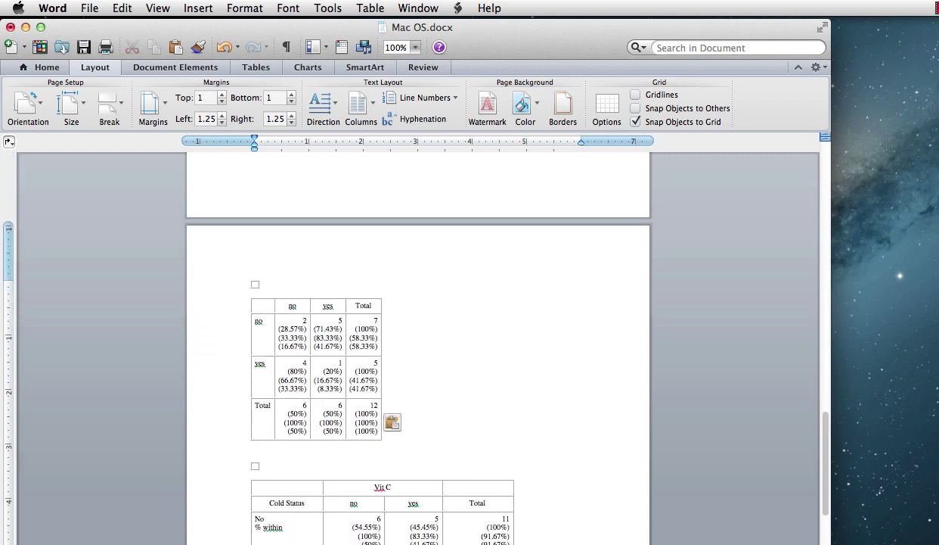
{"action": "scroll", "coordinate": [416, 340], "scroll_direction": "up", "scroll_amount": 5}
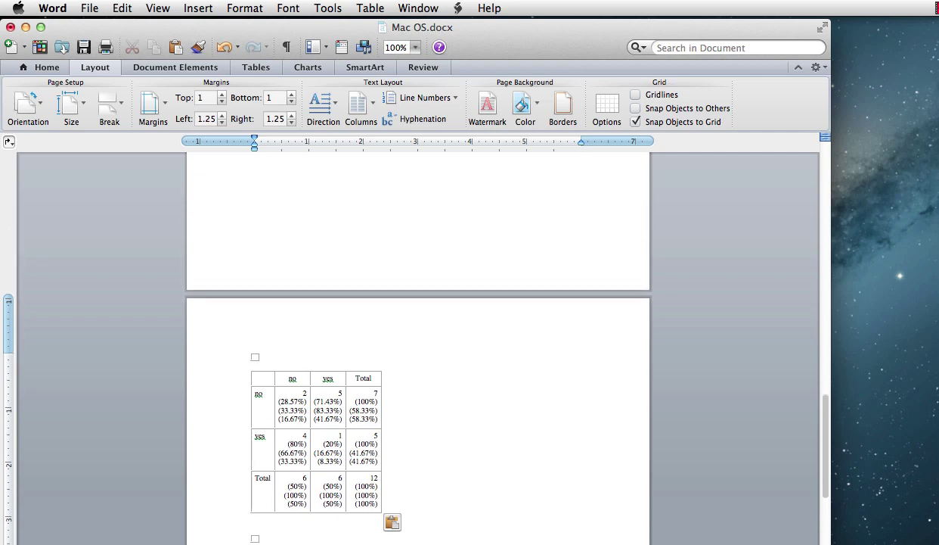
{"action": "left_click", "coordinate": [267, 369]}
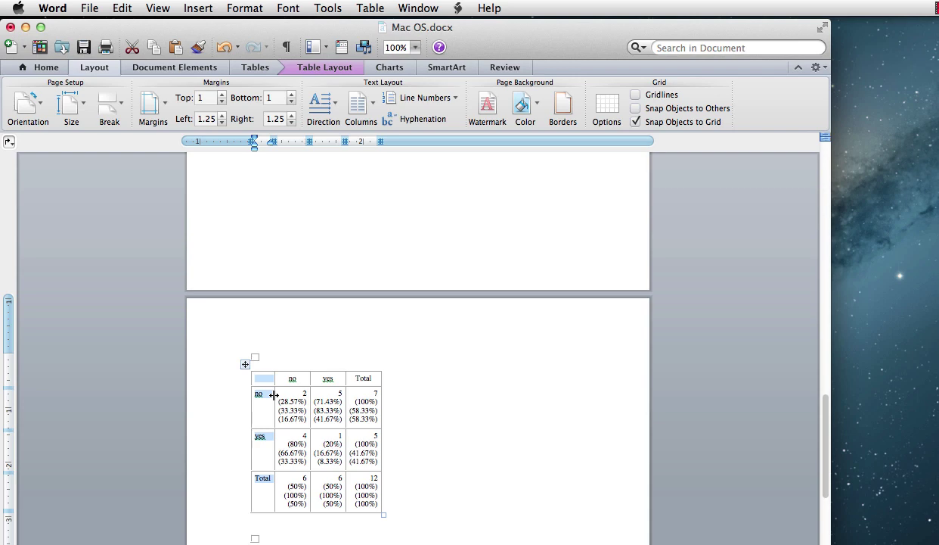
{"action": "left_click", "coordinate": [305, 378]}
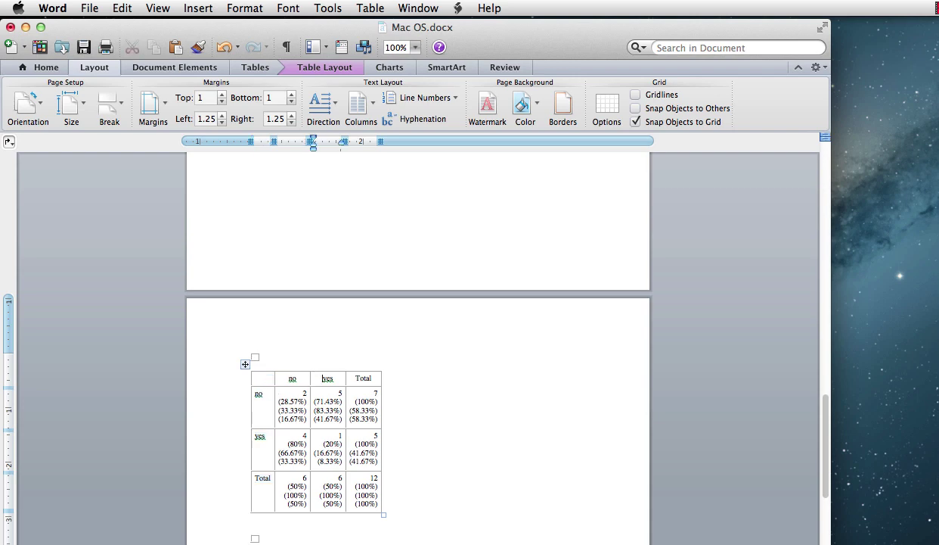
{"action": "left_click_drag", "start_coordinate": [257, 376], "coordinate": [356, 381]}
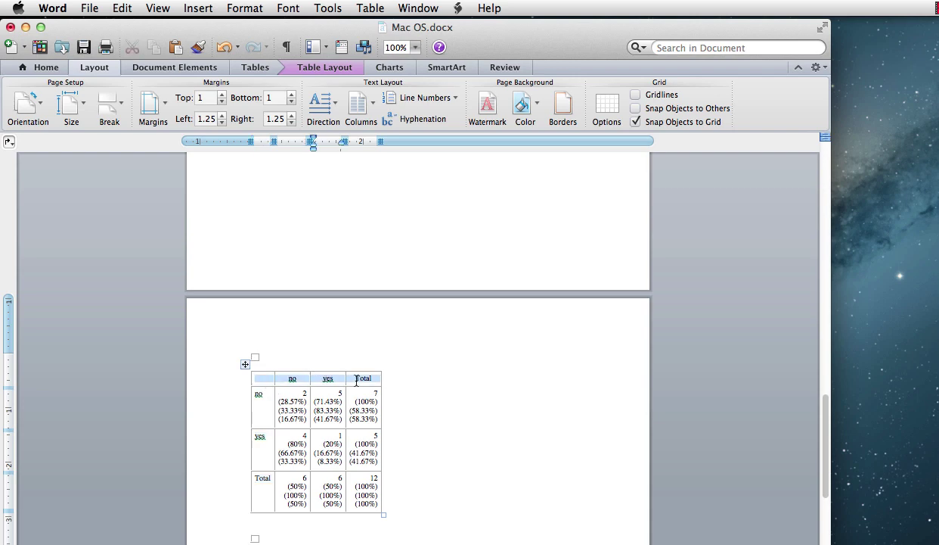
- Insert a row above the table, merge its two middle cells, and type Vit C there
{"action": "left_click", "coordinate": [309, 69]}
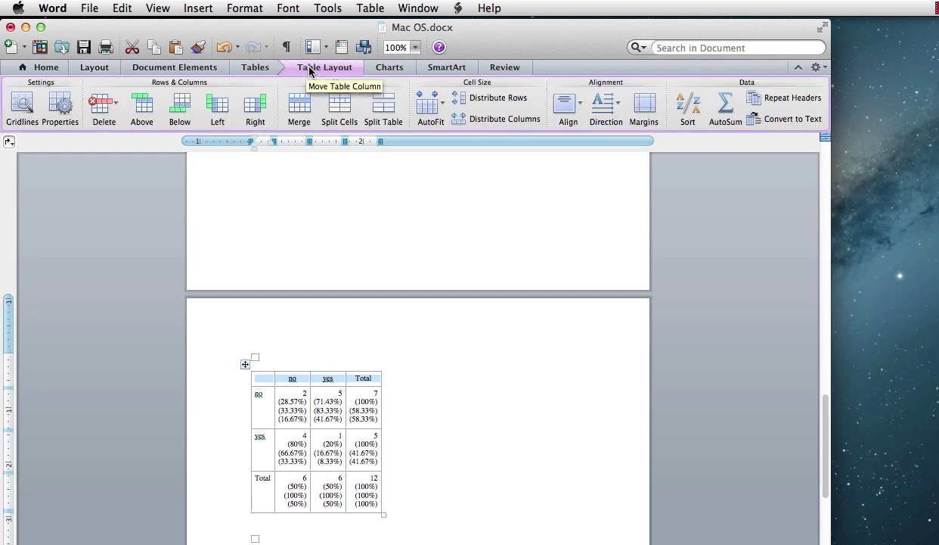
{"action": "left_click", "coordinate": [141, 112]}
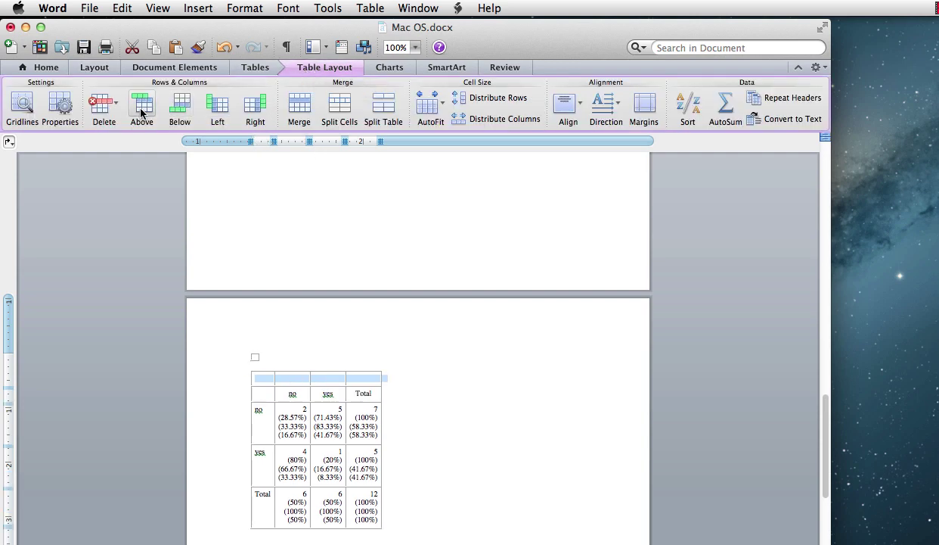
{"action": "left_click", "coordinate": [303, 378]}
{"action": "left_click_drag", "start_coordinate": [304, 378], "coordinate": [315, 378]}
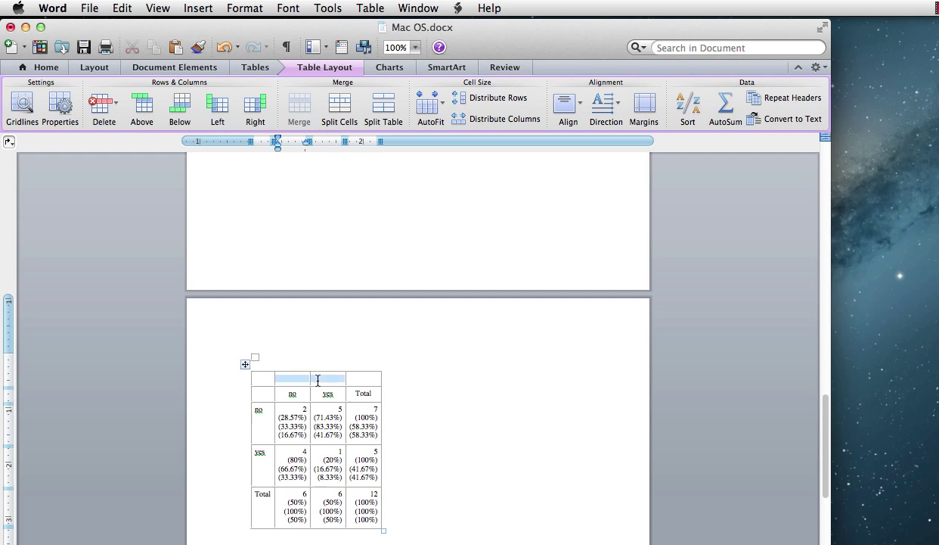
{"action": "right_click", "coordinate": [318, 384]}
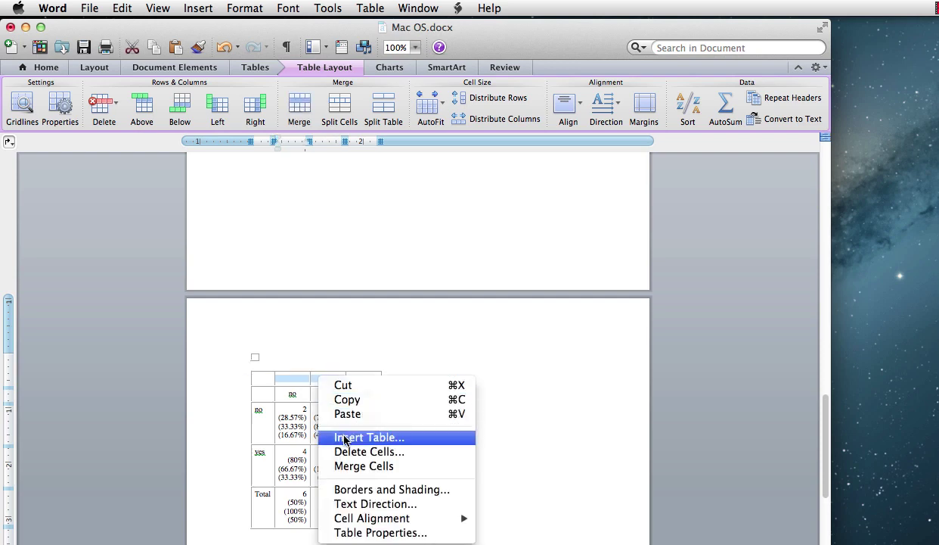
{"action": "left_click", "coordinate": [336, 465]}
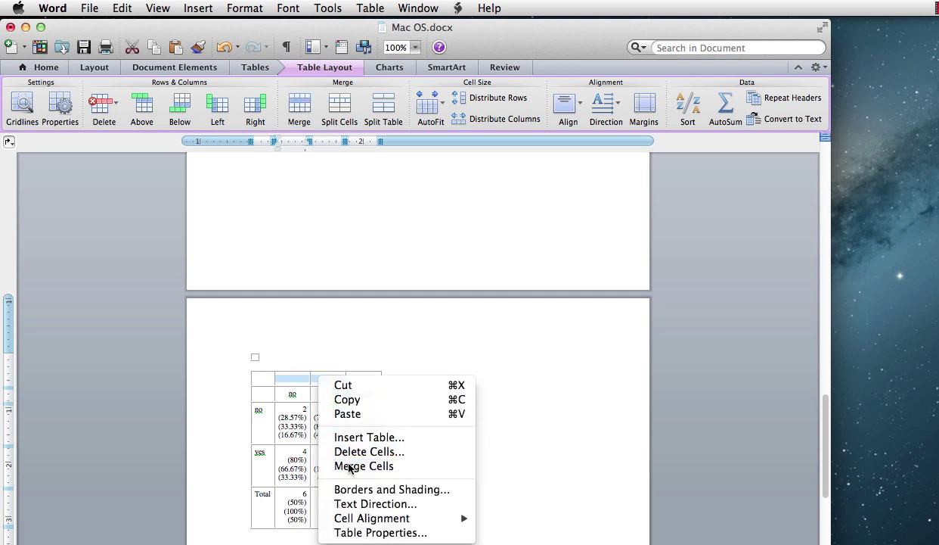
{"action": "left_click", "coordinate": [307, 377]}
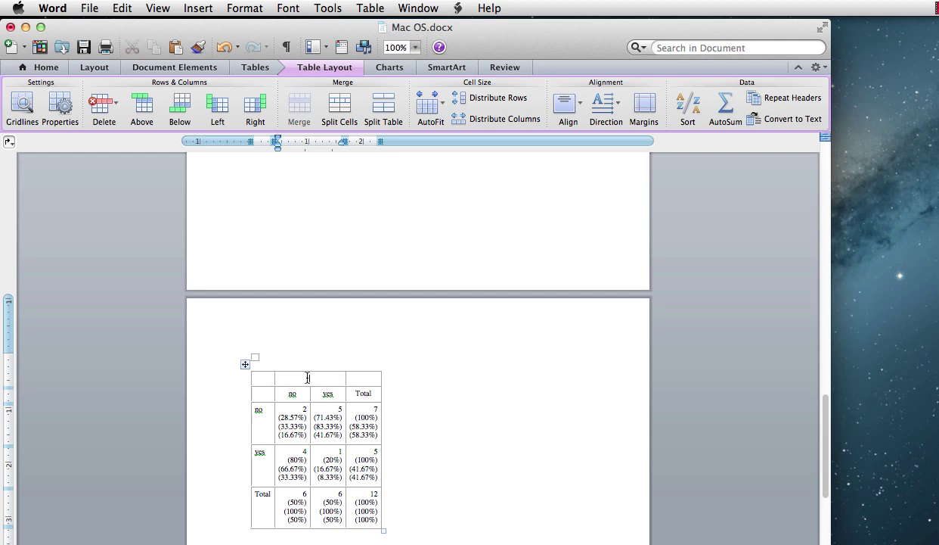
{"action": "type", "text": "Vit C"}
- Label the first column Cold and change the no row label to 'No %within Cold'
{"action": "left_click", "coordinate": [263, 394]}
{"action": "type", "text": "Cold"}
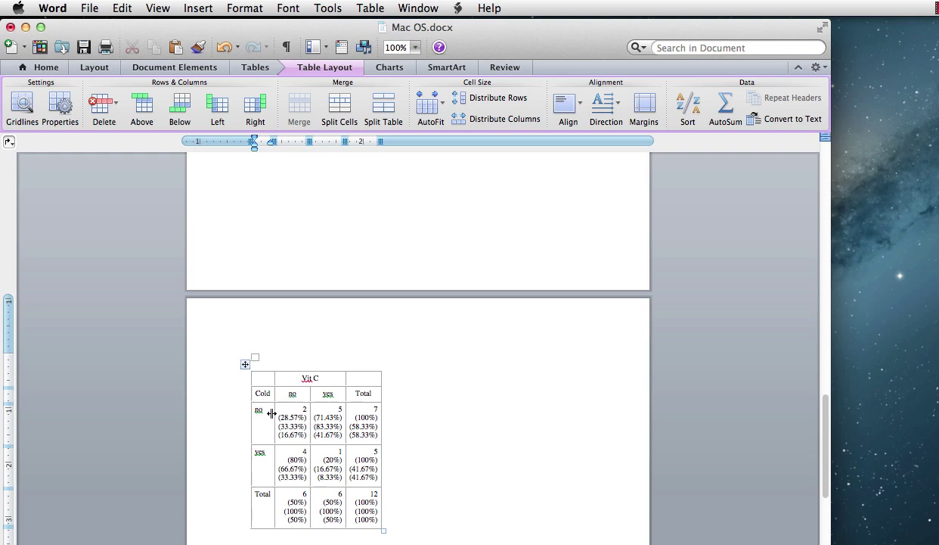
{"action": "left_click", "coordinate": [268, 411]}
{"action": "type", "text": "%within"}
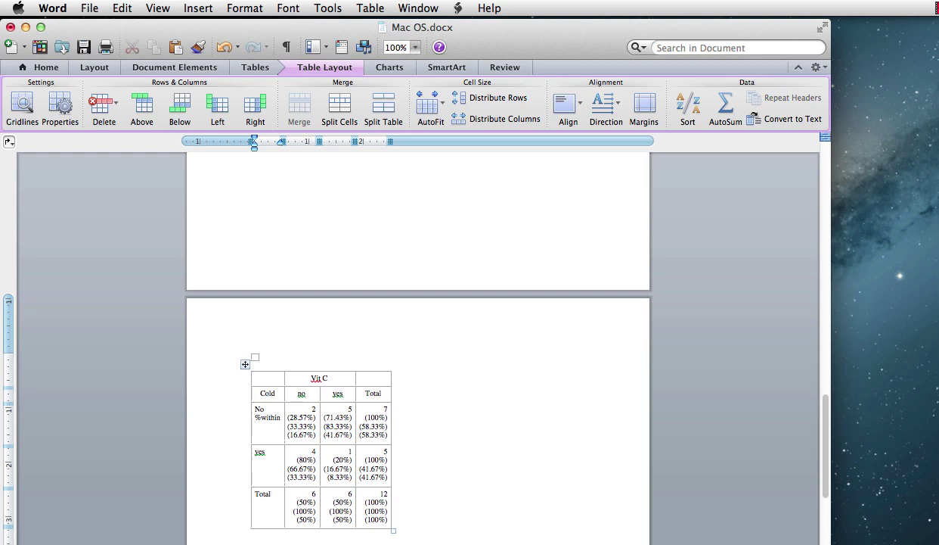
{"action": "type", "text": "Cold"}
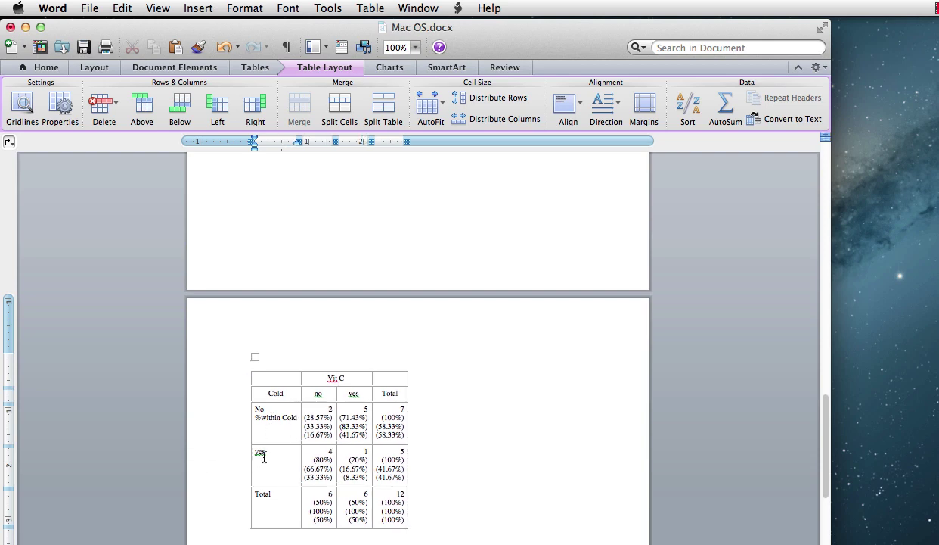
{"action": "key", "text": "Return"}
{"action": "scroll", "coordinate": [668, 347], "scroll_direction": "up", "scroll_amount": 10}
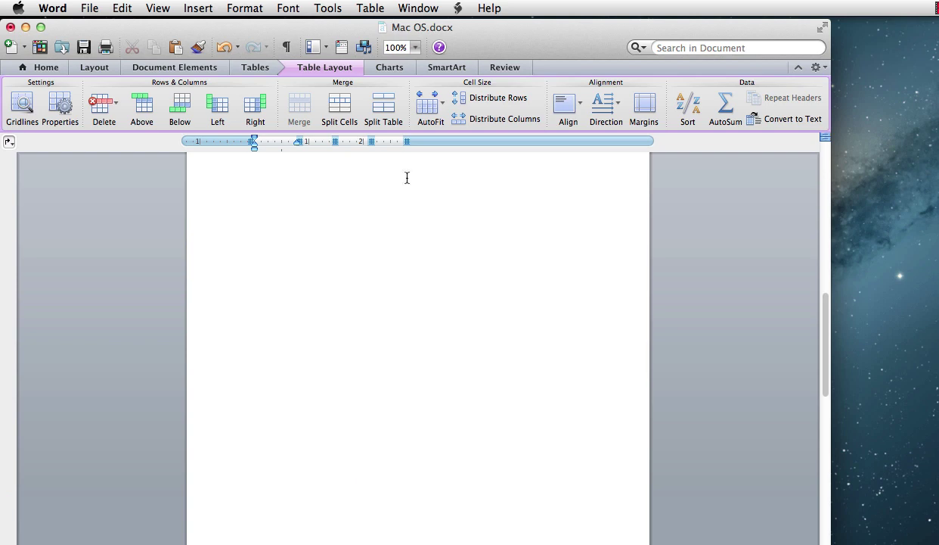
- Take a region screenshot of the Cell format box and the Cold by Vit C contingency table
{"action": "left_click_drag", "start_coordinate": [482, 31], "coordinate": [605, 513]}
{"action": "left_click", "coordinate": [594, 318]}
{"action": "right_click", "coordinate": [469, 311]}
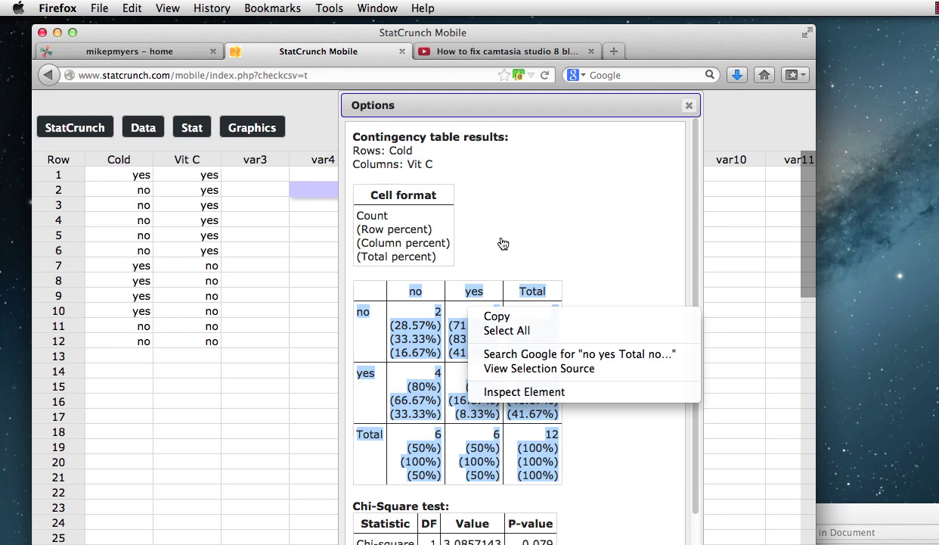
{"action": "left_click", "coordinate": [615, 224]}
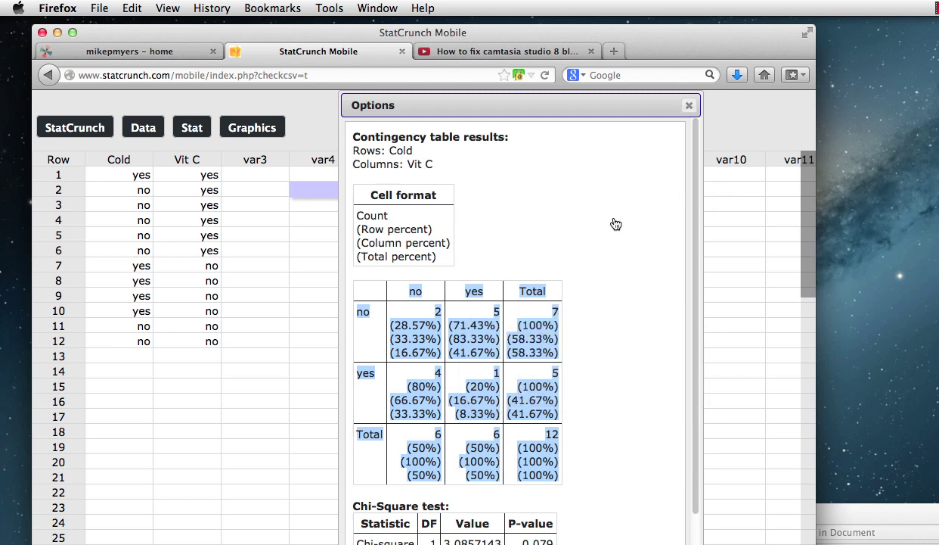
{"action": "key", "text": "super+shift+4"}
{"action": "left_click_drag", "start_coordinate": [350, 178], "coordinate": [584, 502]}
{"action": "left_click", "coordinate": [867, 516]}
- Insert the contingency table screenshot into Mac OS.docx, then minimize the Word document
{"action": "left_click_drag", "start_coordinate": [867, 516], "coordinate": [792, 57]}
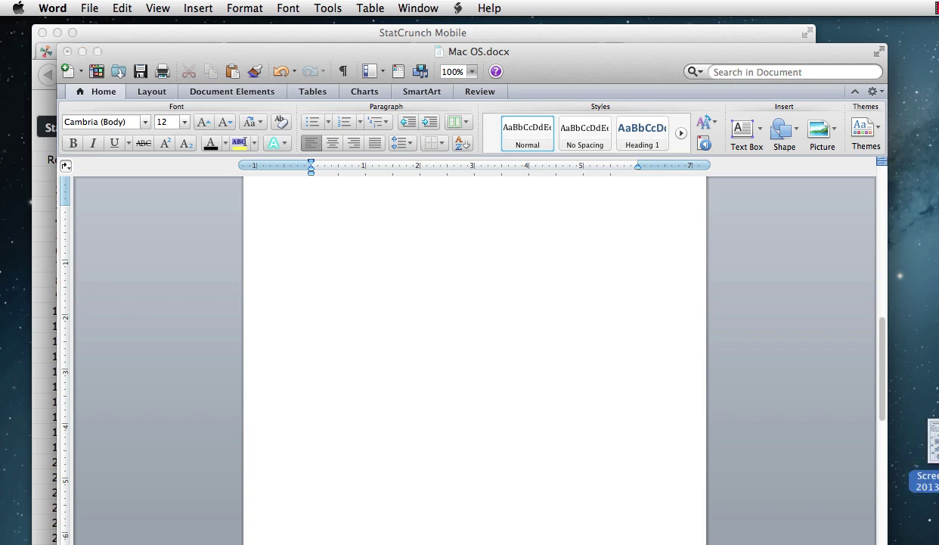
{"action": "left_click_drag", "start_coordinate": [904, 432], "coordinate": [527, 296]}
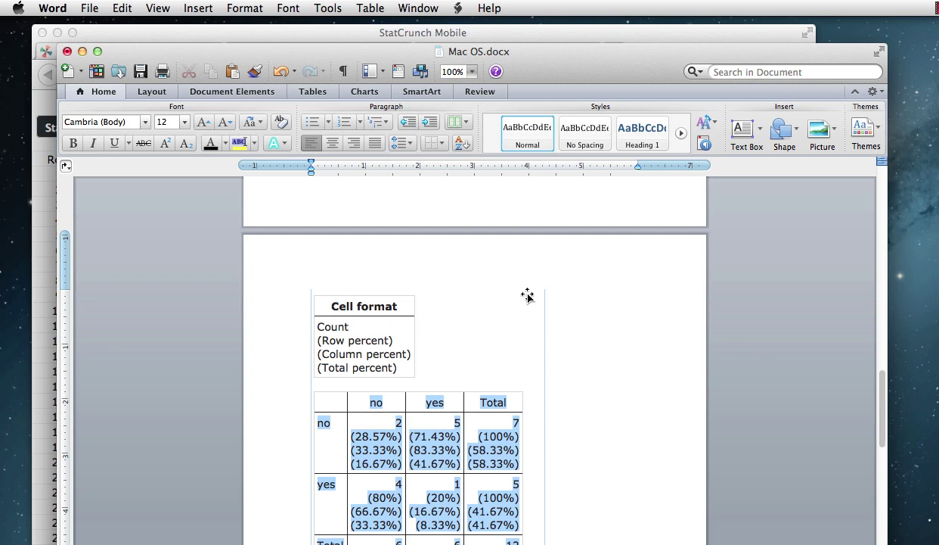
{"action": "left_click", "coordinate": [81, 51]}
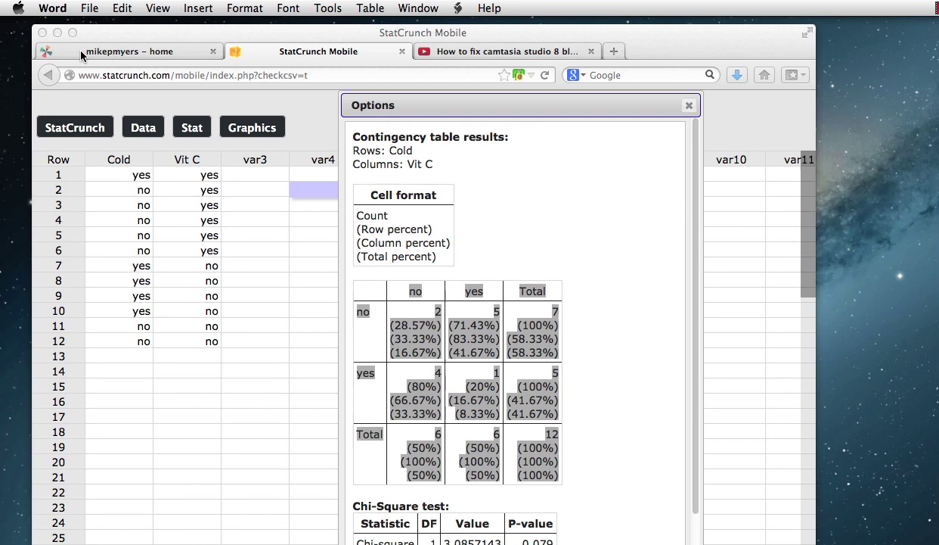
- Go back in Firefox to the full StatCrunch 5.0 'Data analysis on the Web' page
{"action": "left_click", "coordinate": [559, 266]}
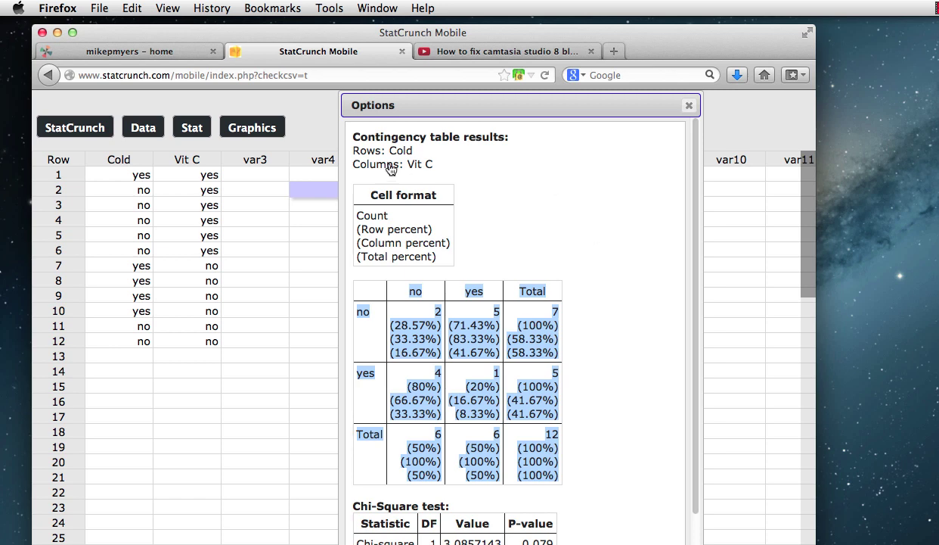
{"action": "left_click", "coordinate": [52, 75]}
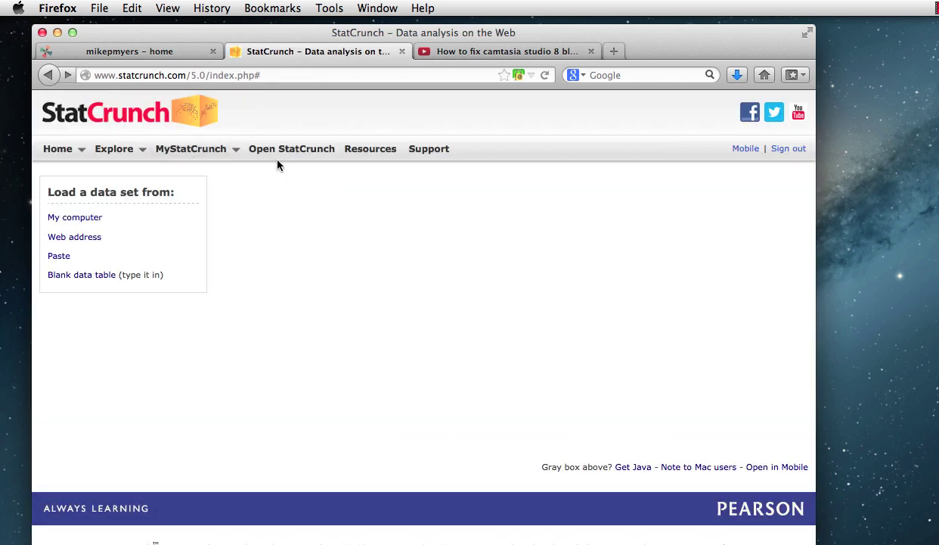